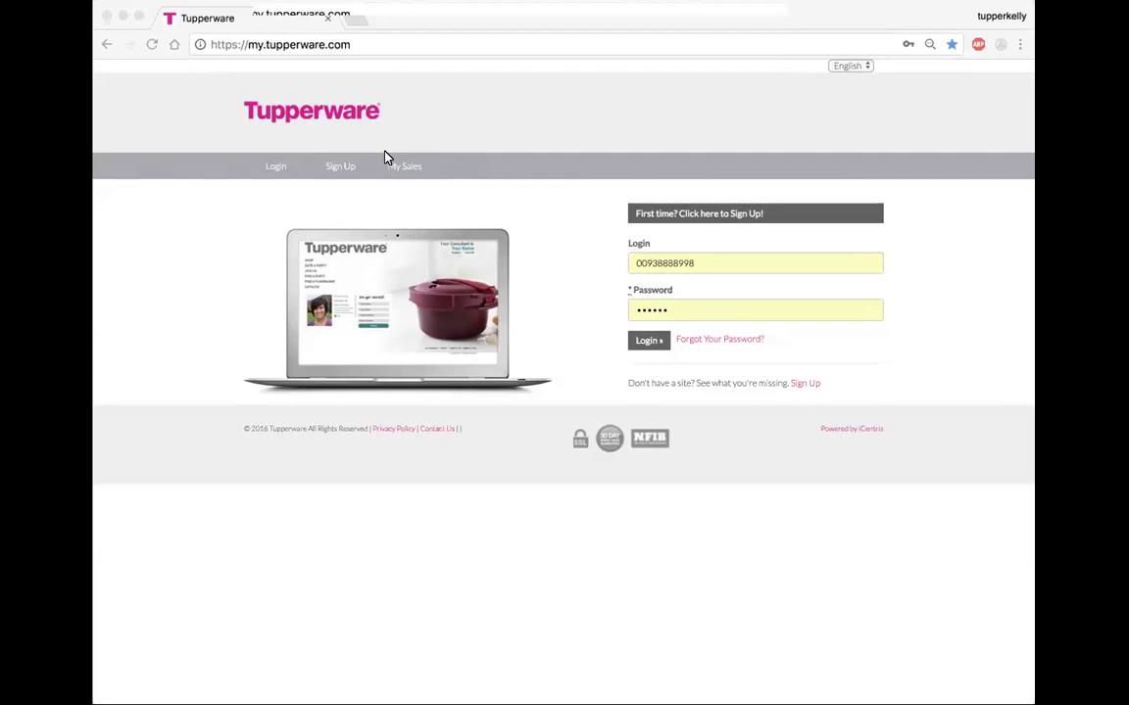
- Log in to the consultant account to open the Web Office home page
left_click(650, 345)
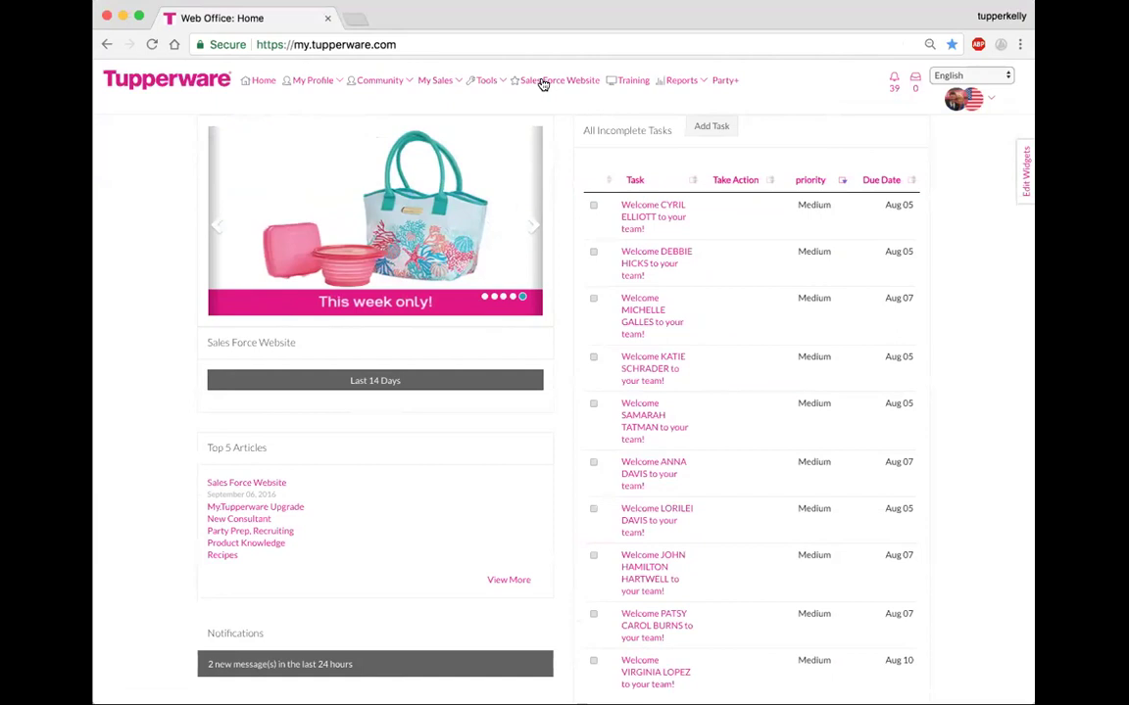
- Go to Training and filter to the Consultants category to list its modules
left_click(632, 82)
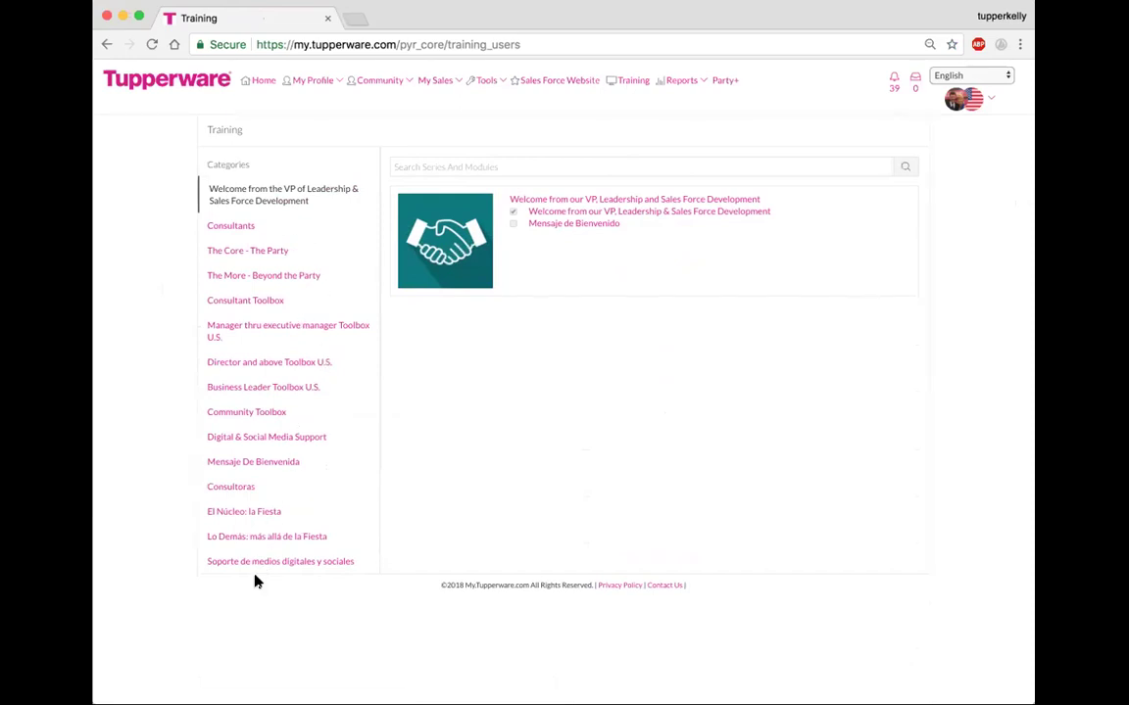
left_click(226, 228)
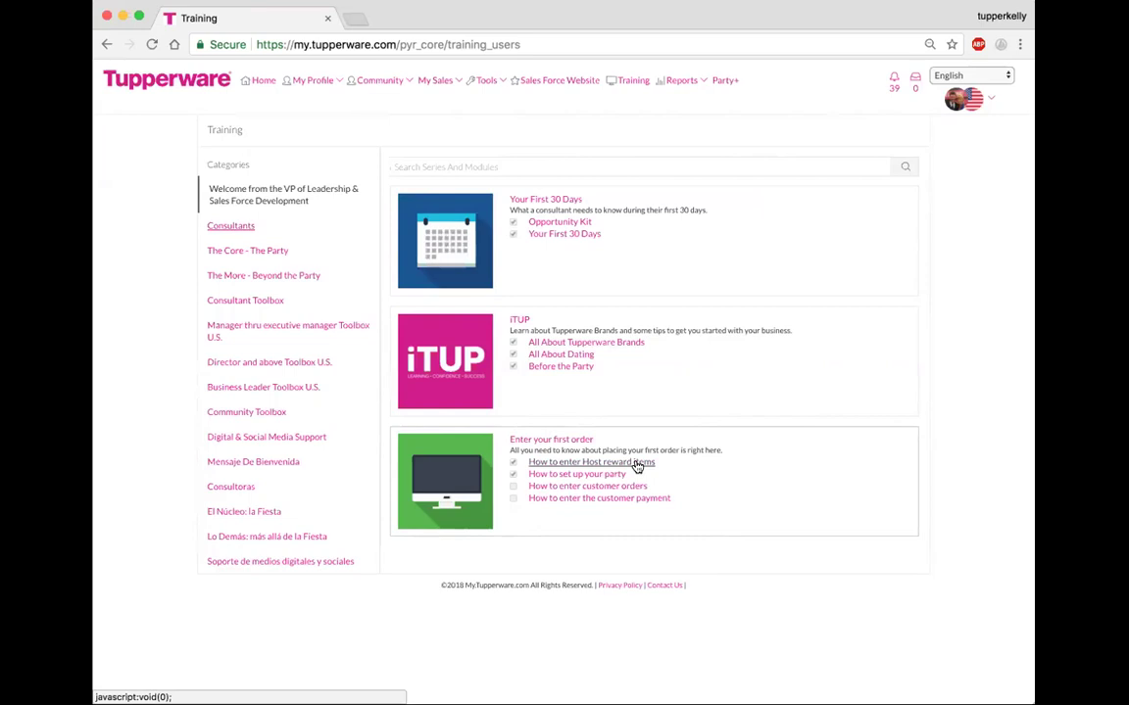
- Select The Core - The Party category and browse its modules, including The Party series
left_click(272, 254)
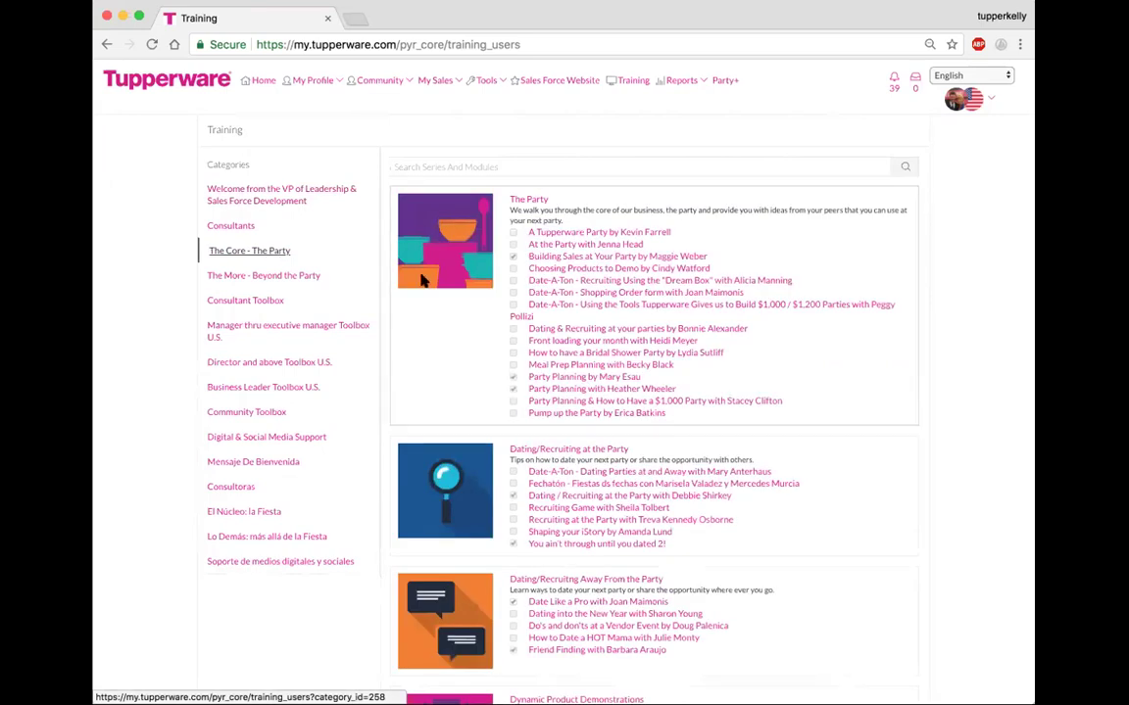
scroll(907, 487, "down", 5)
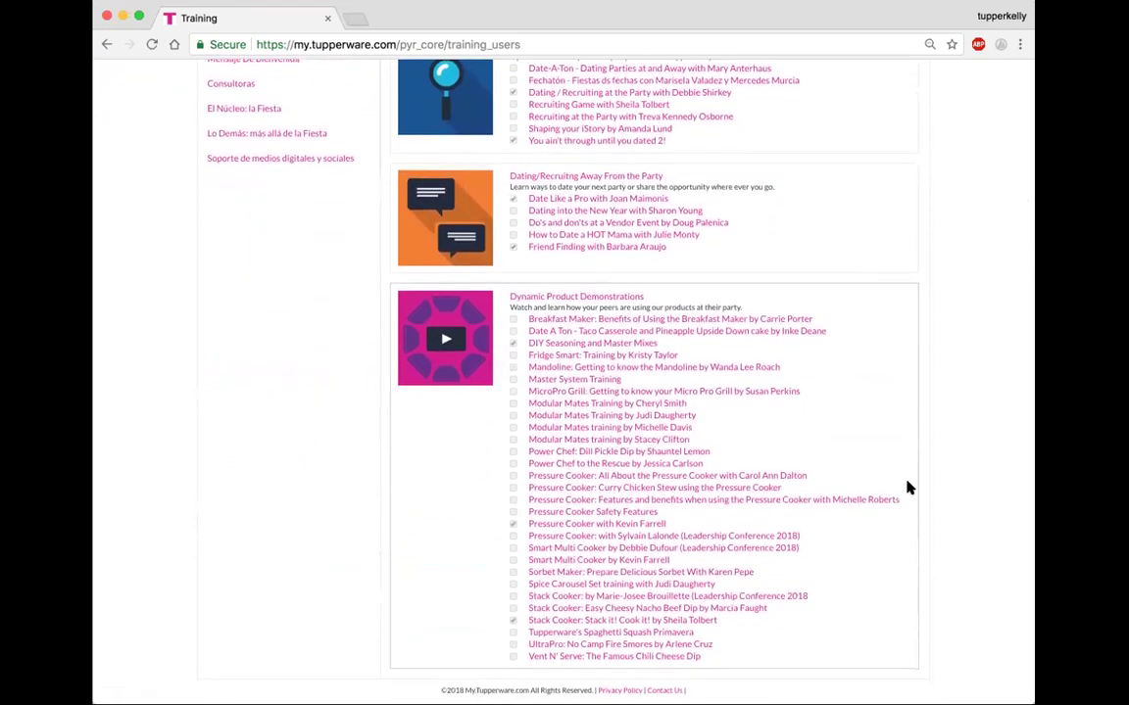
scroll(907, 487, "up", 5)
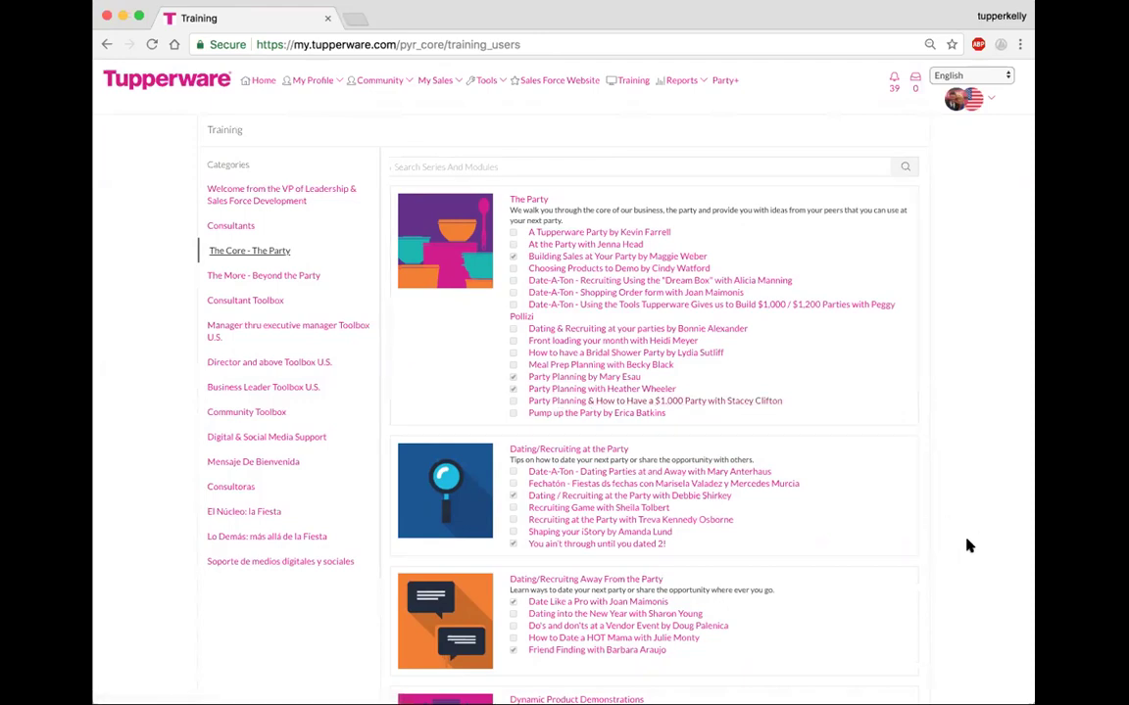
scroll(968, 546, "down", 5)
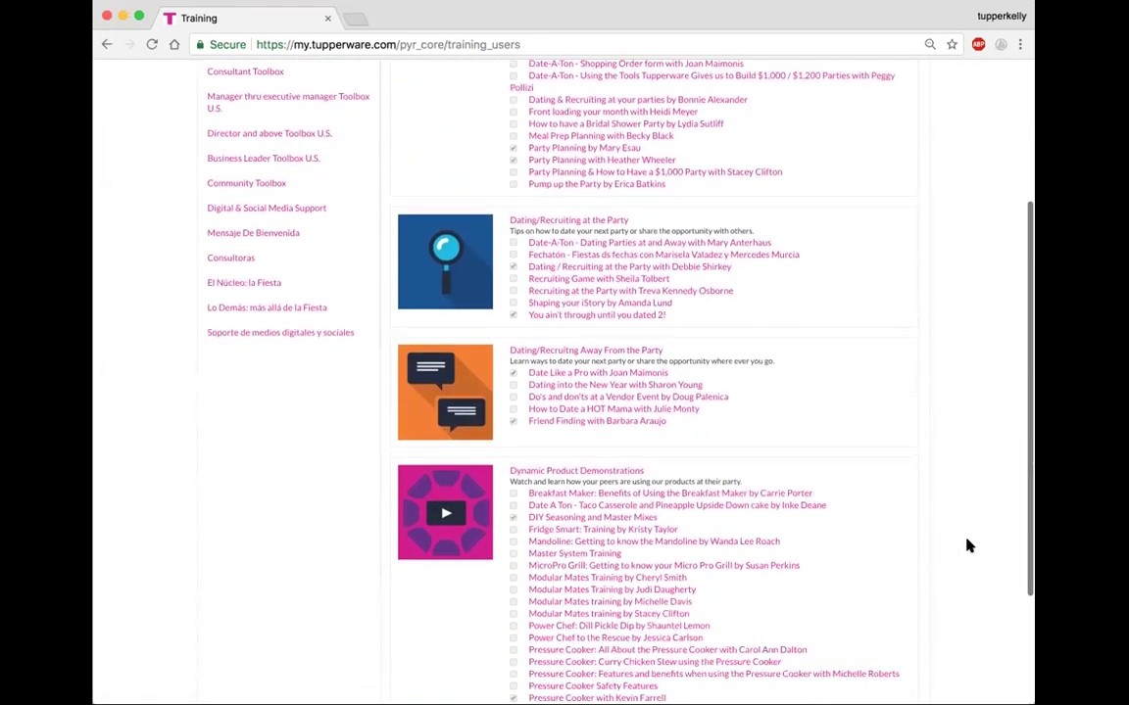
scroll(968, 546, "down", 4)
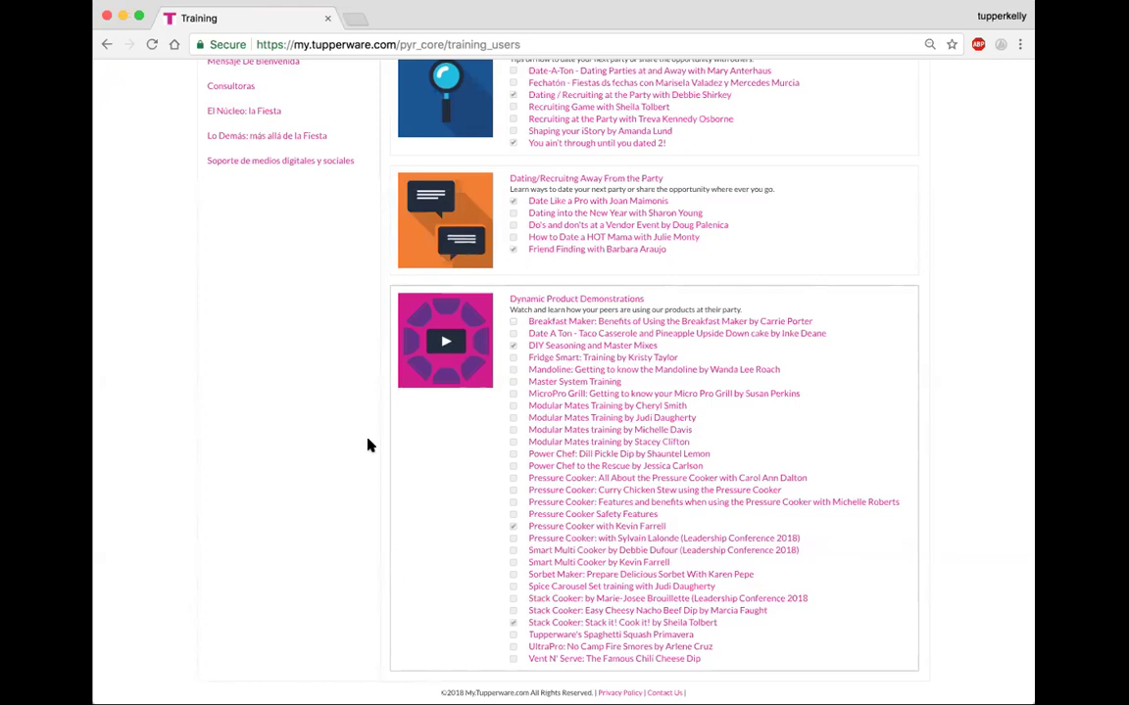
scroll(361, 444, "up", 3)
scroll(360, 444, "up", 2)
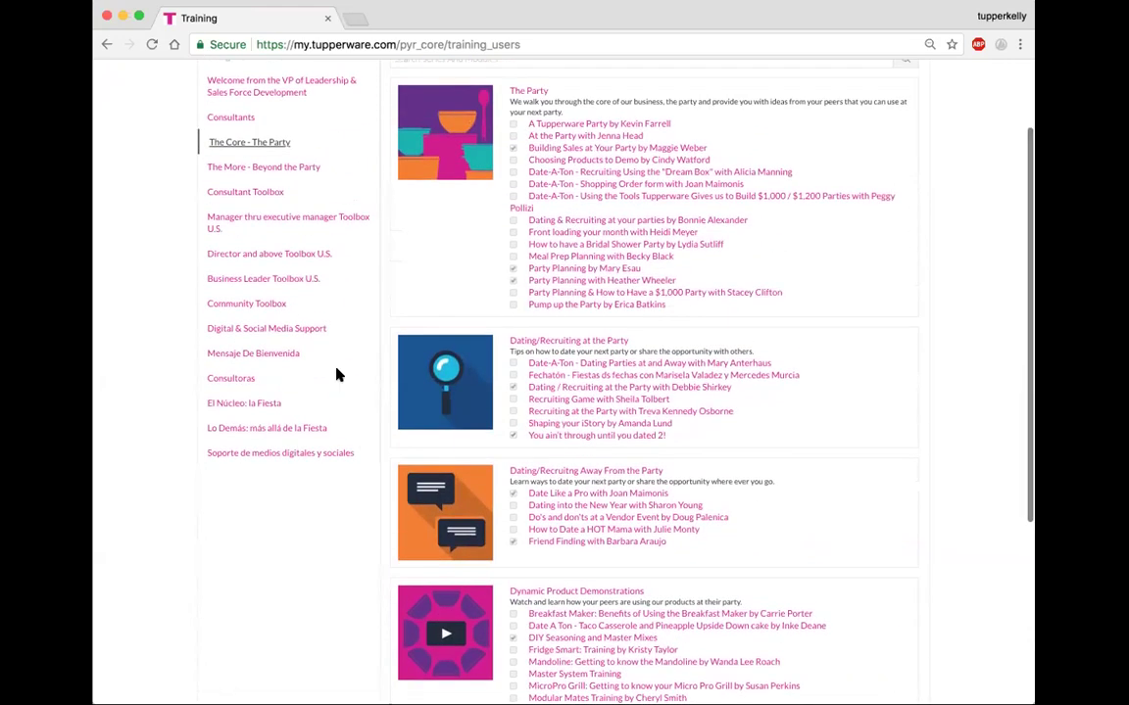
- Select The More - Beyond the Party category to list Branding Yourself and Fundraising
left_click(260, 169)
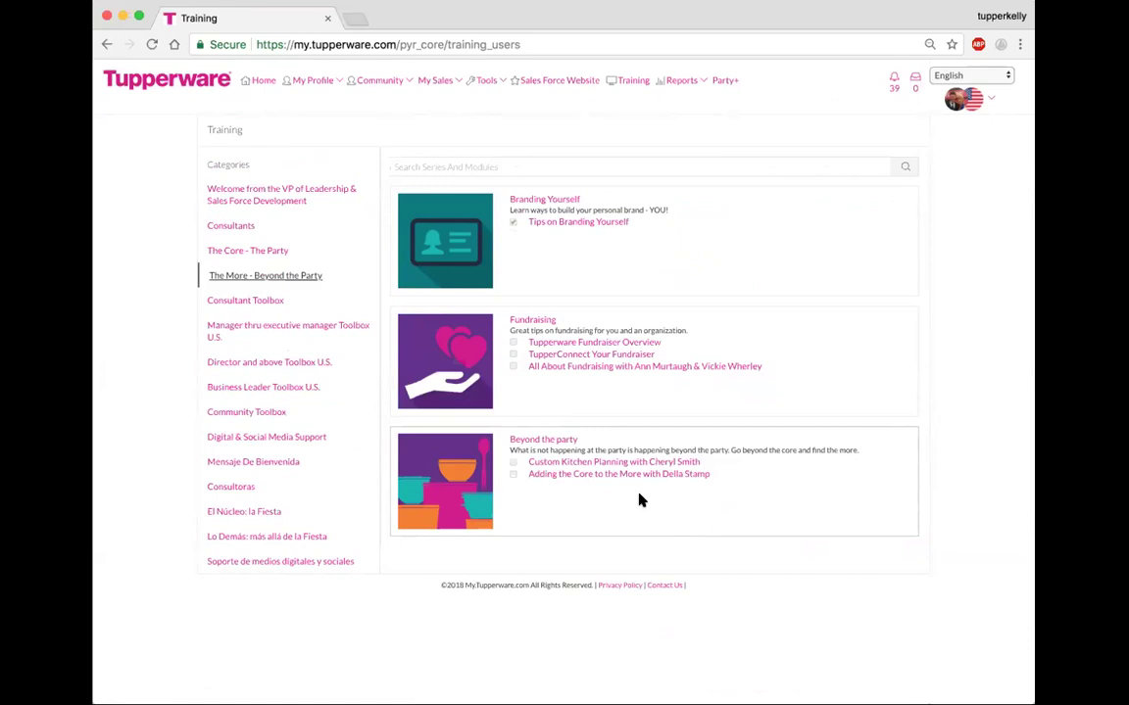
- Select the Consultant Toolbox category to list its party, dating, recruiting and time modules
left_click(247, 305)
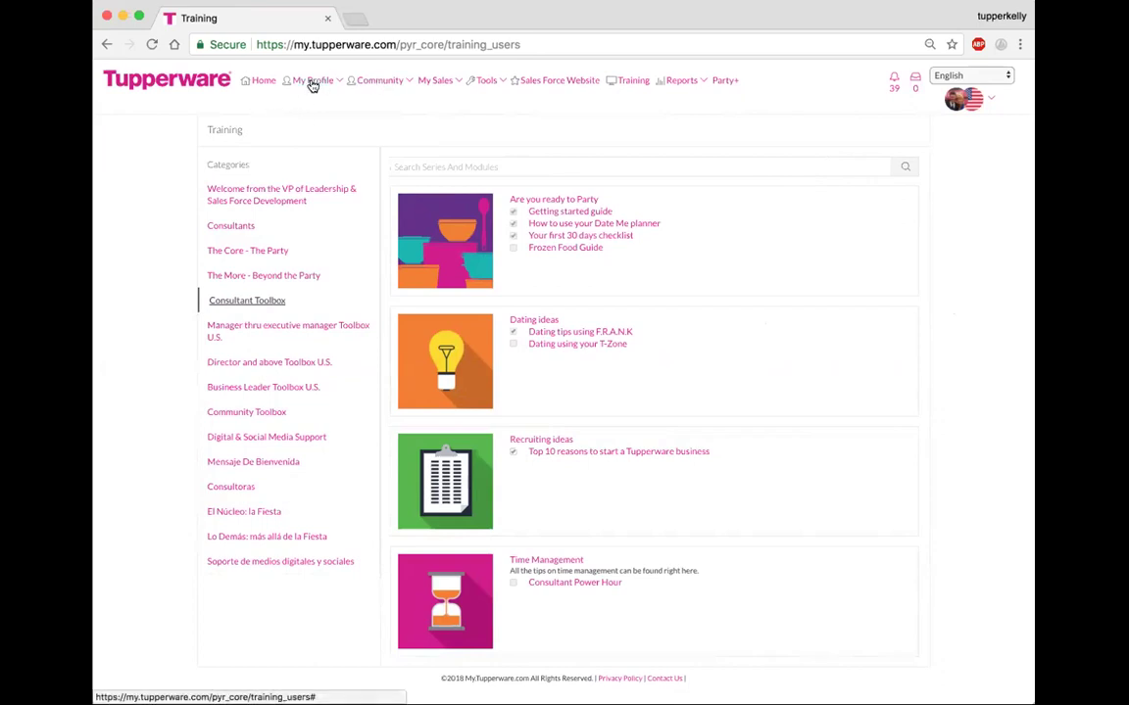
- From Home, open the Sales Force Website resource library and search for 'guest list'
left_click(259, 82)
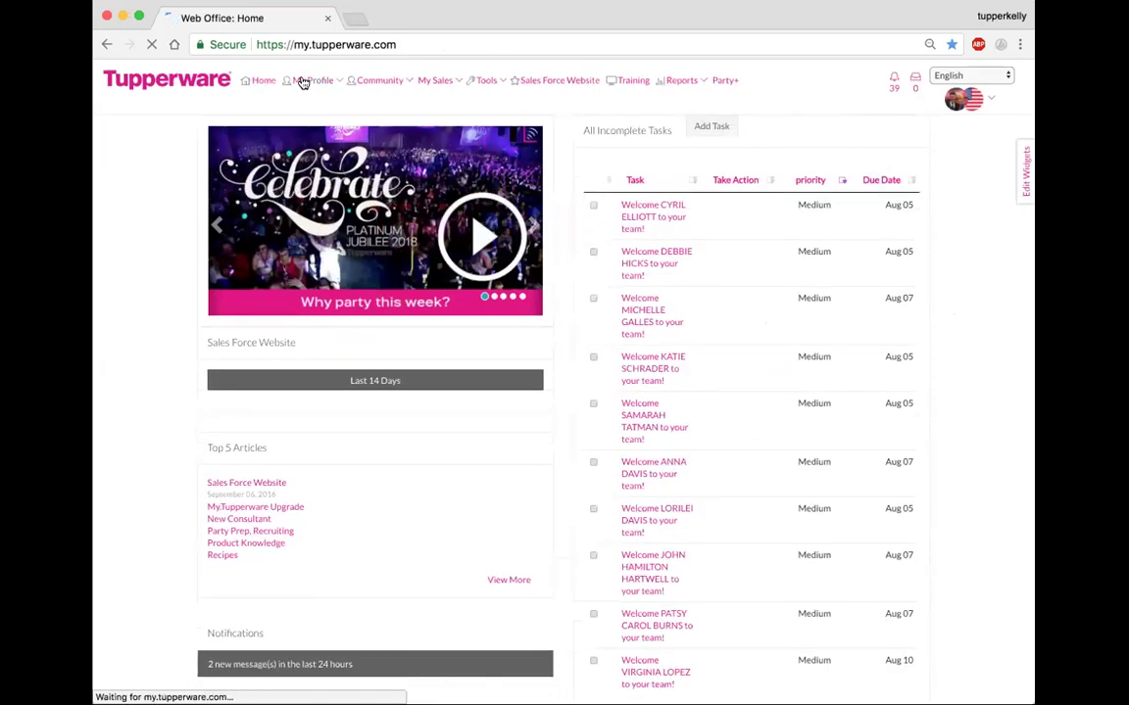
left_click(554, 83)
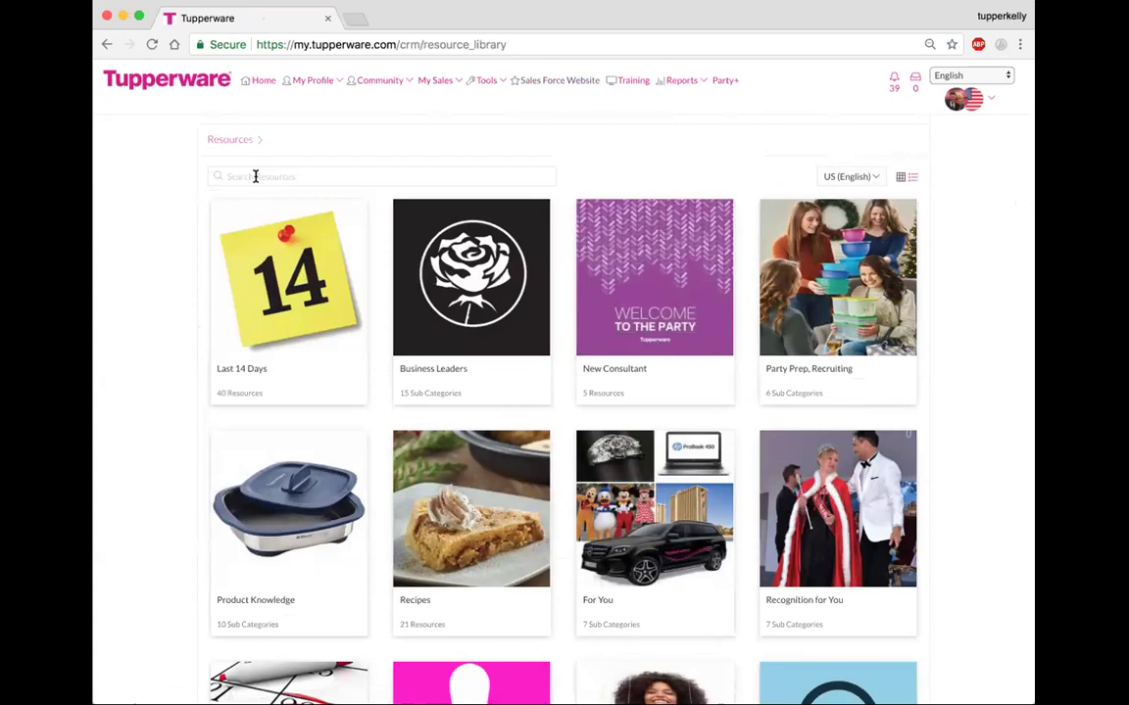
left_click(255, 176)
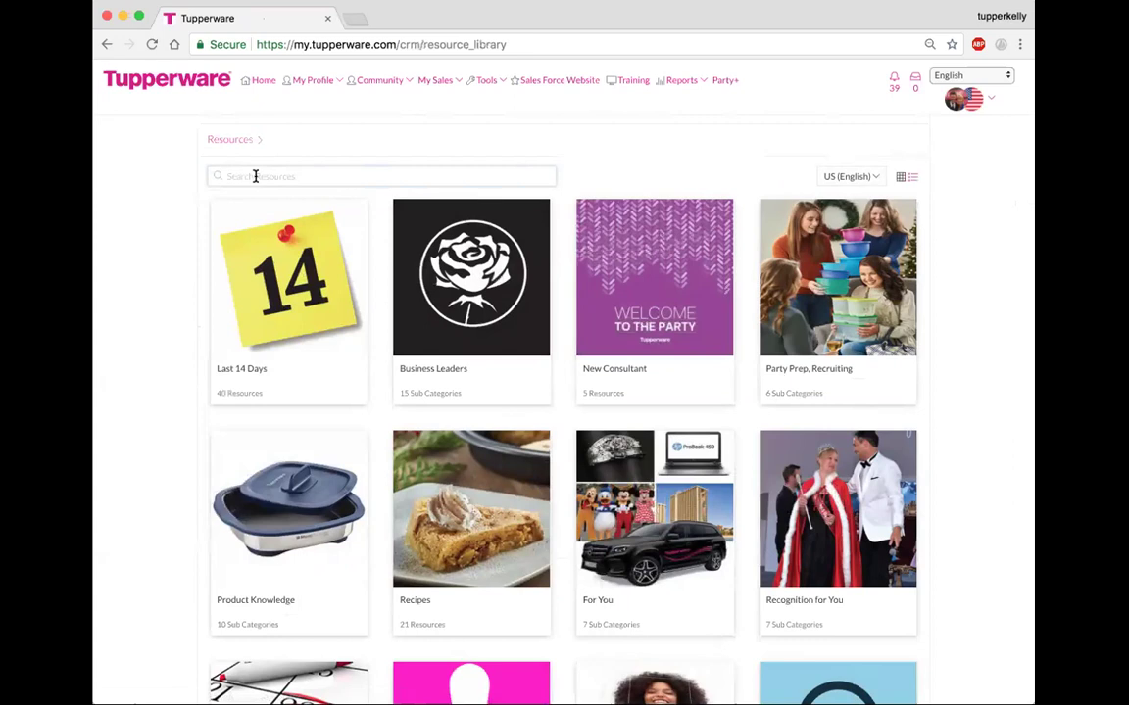
type("party planning")
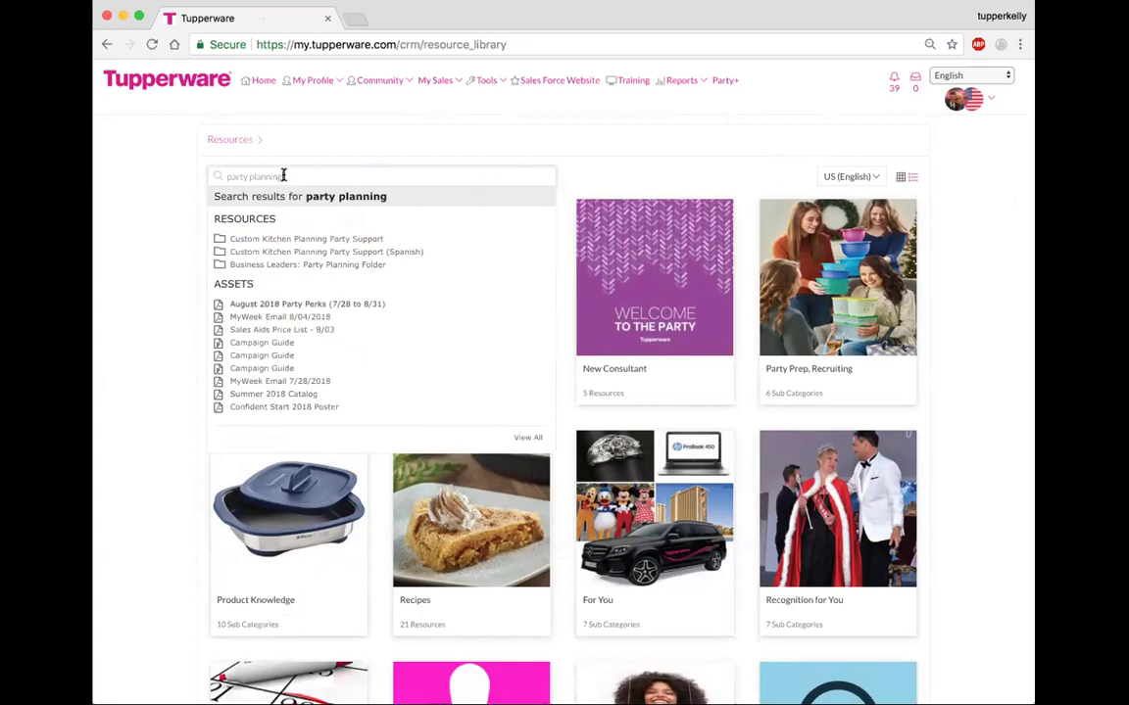
left_click_drag(283, 176, 210, 175)
type("gue")
key("BackSpace")
type("est list")
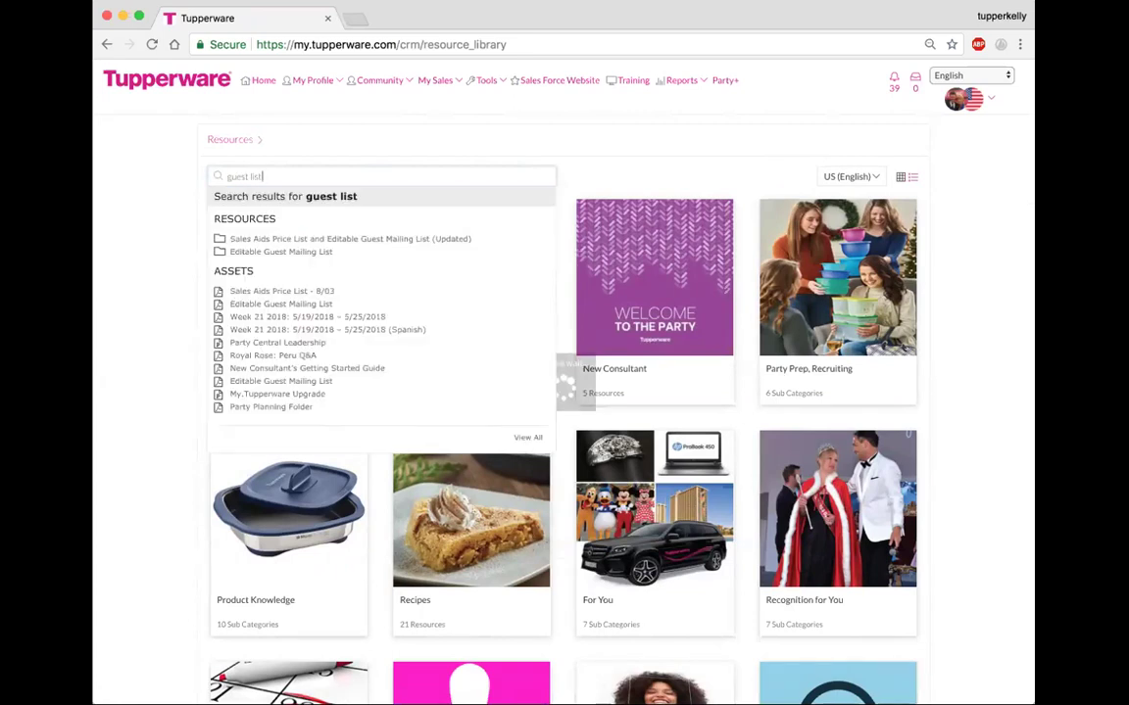
- Open the Editable Guest Mailing List folder and its English PDF
left_click(239, 251)
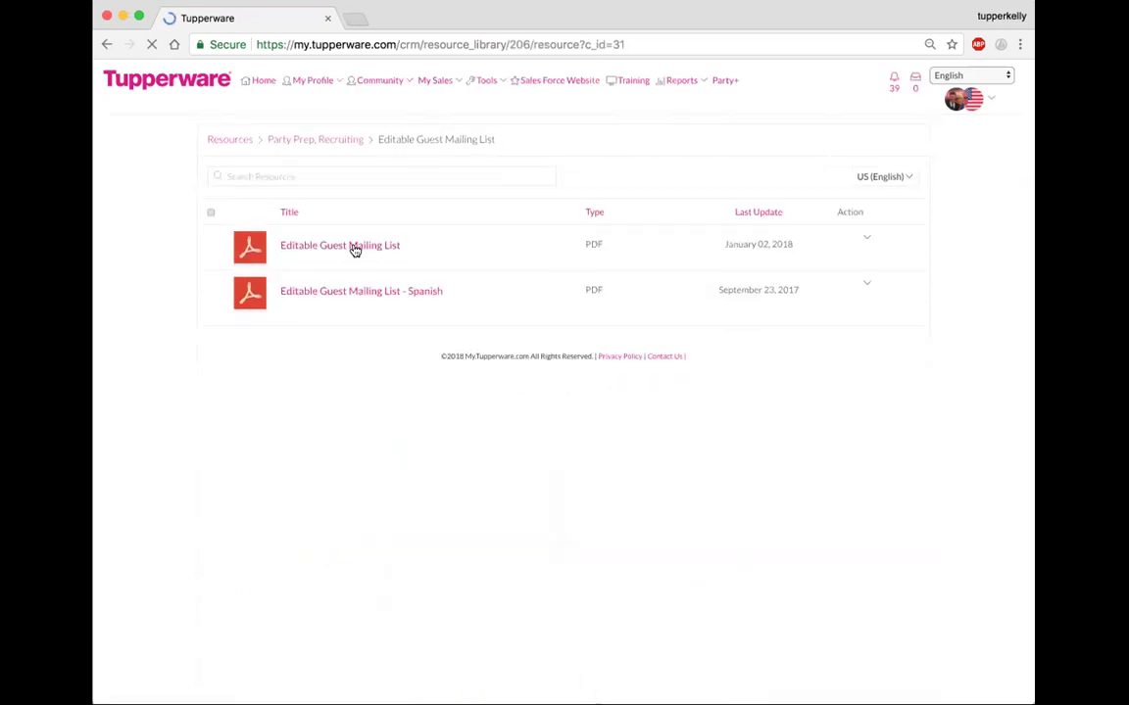
left_click(355, 251)
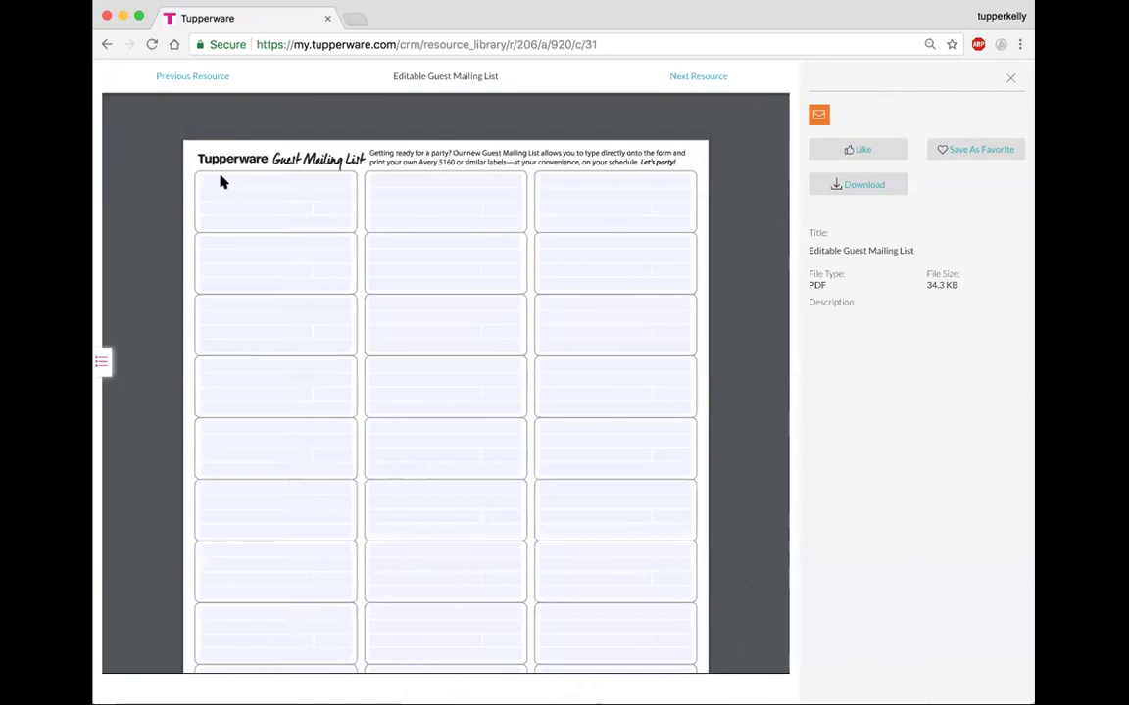
- Place the cursor in the first address label field of the PDF preview
left_click(213, 182)
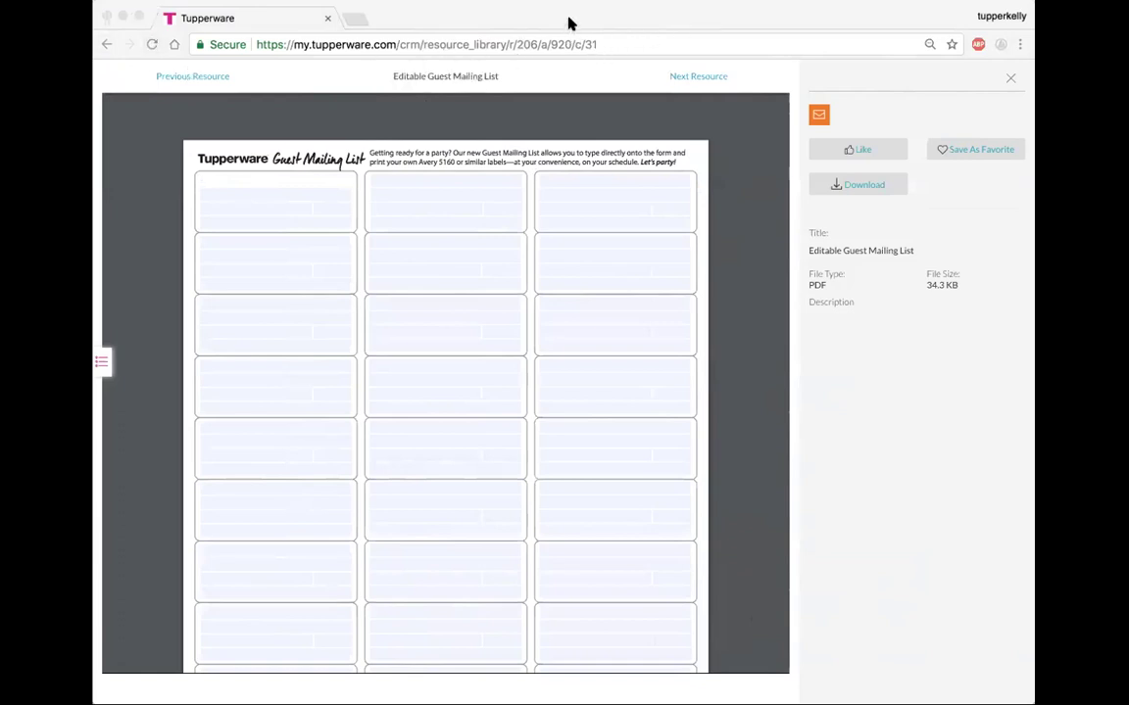
- Open guest-mailing-list-editable-eng.pdf in Preview from the Downloads stack
mouse_move(231, 191)
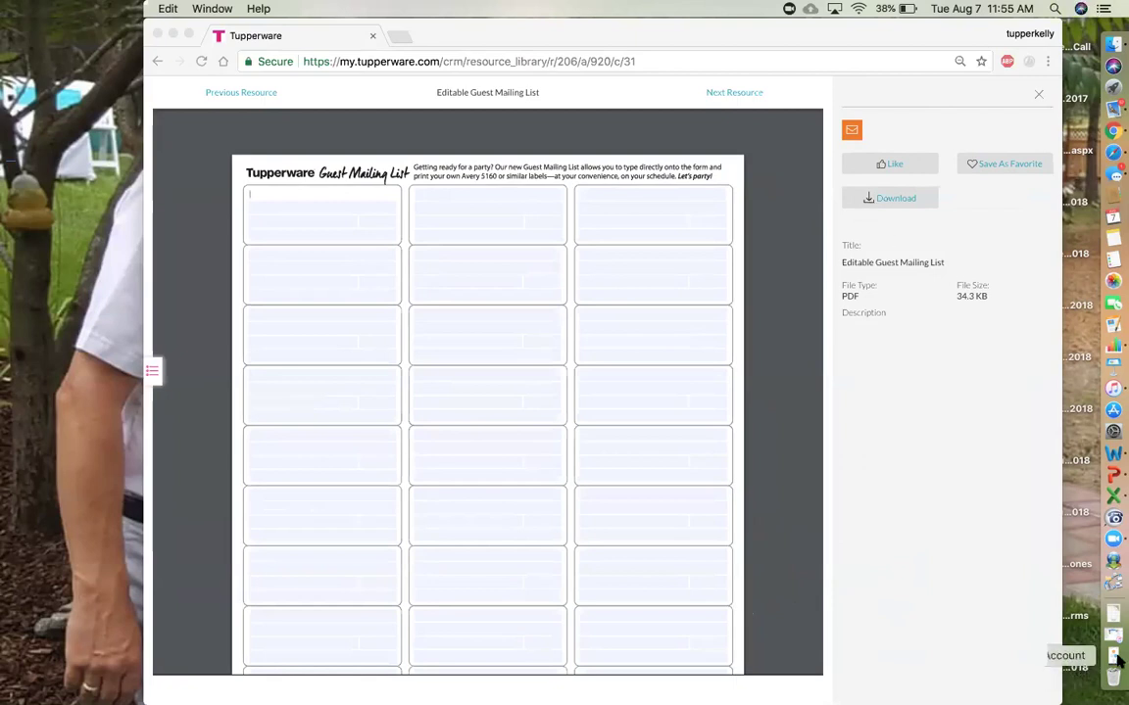
left_click(1111, 610)
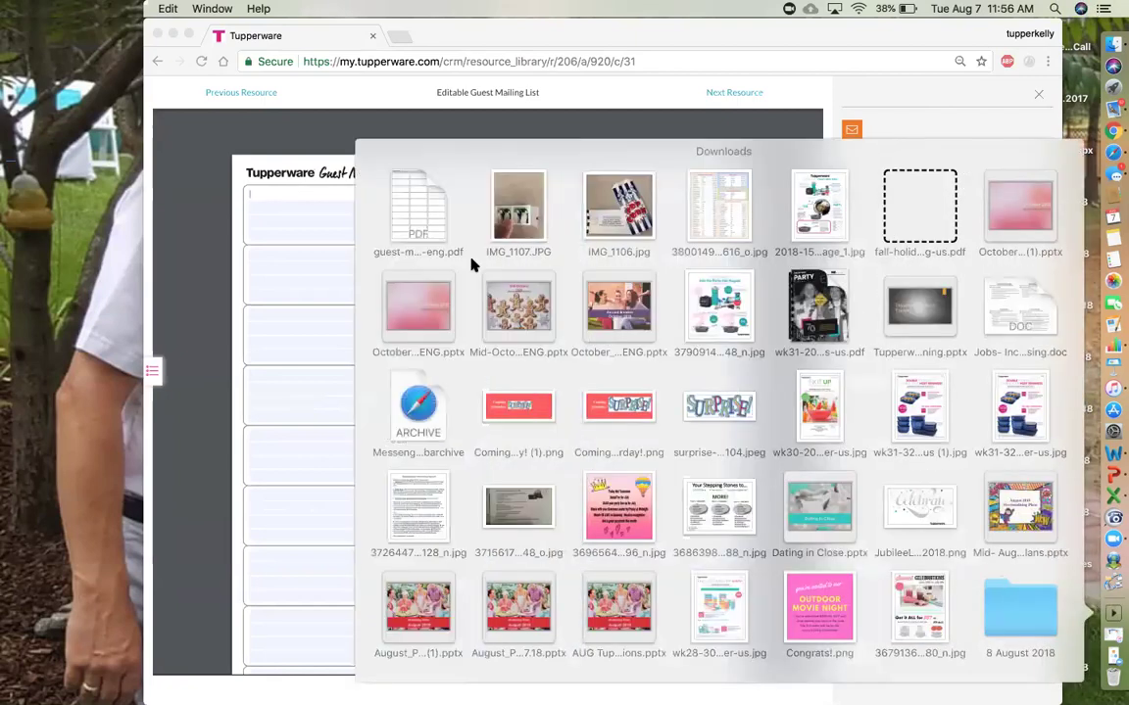
left_click(408, 217)
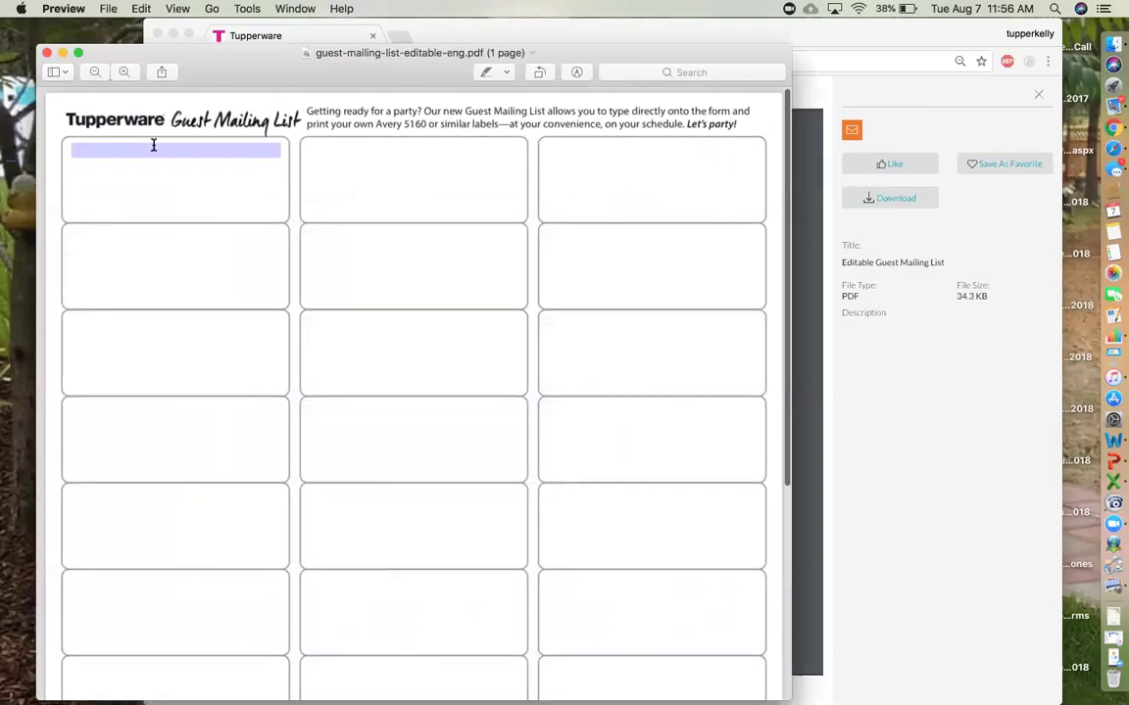
- Enter a guest's name and street address in the first label, then bring up Share options
left_click(153, 147)
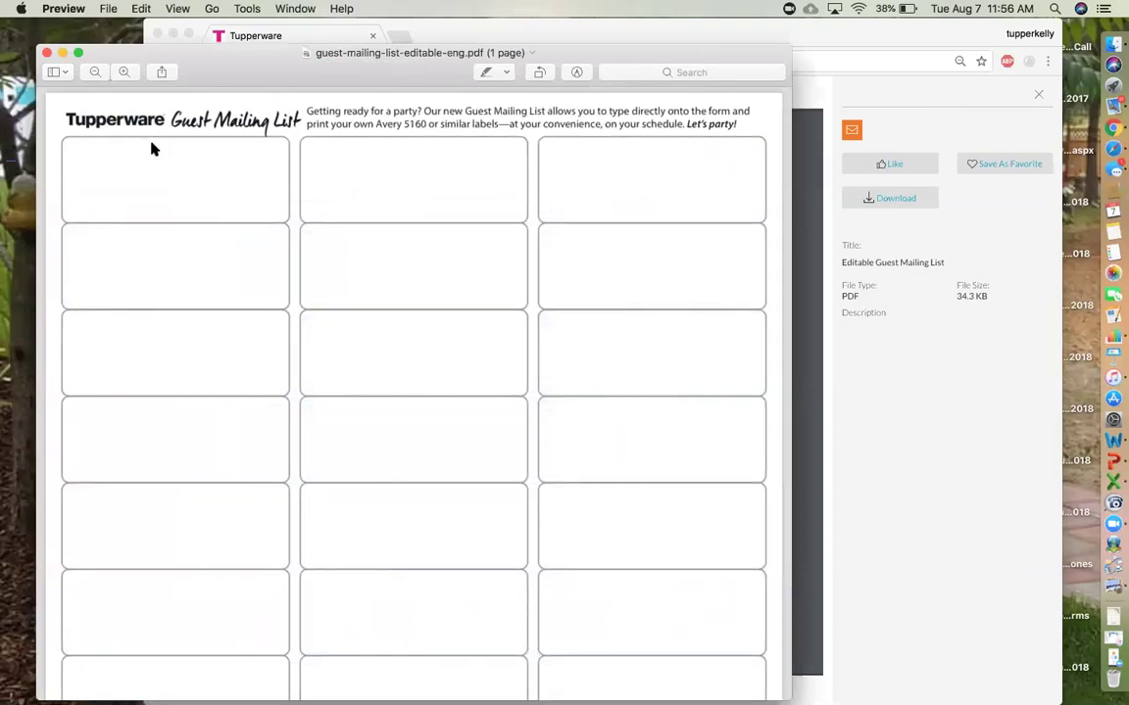
key("super+a")
key("Return")
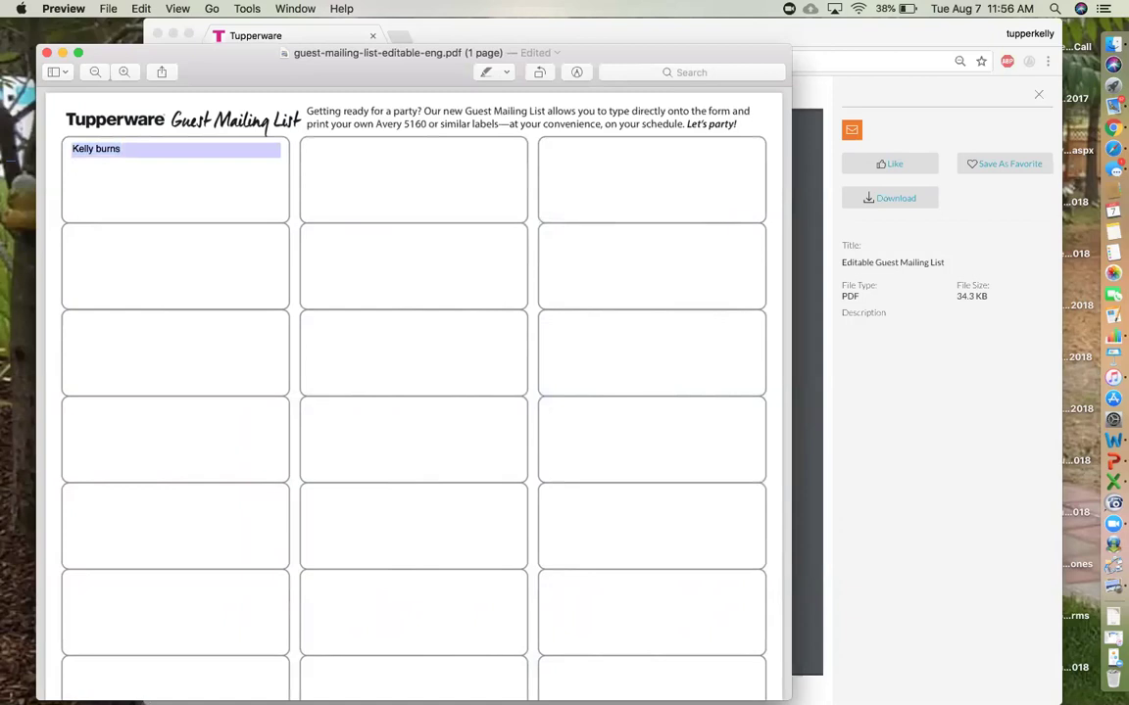
key("Return")
key("Return")
left_click(161, 72)
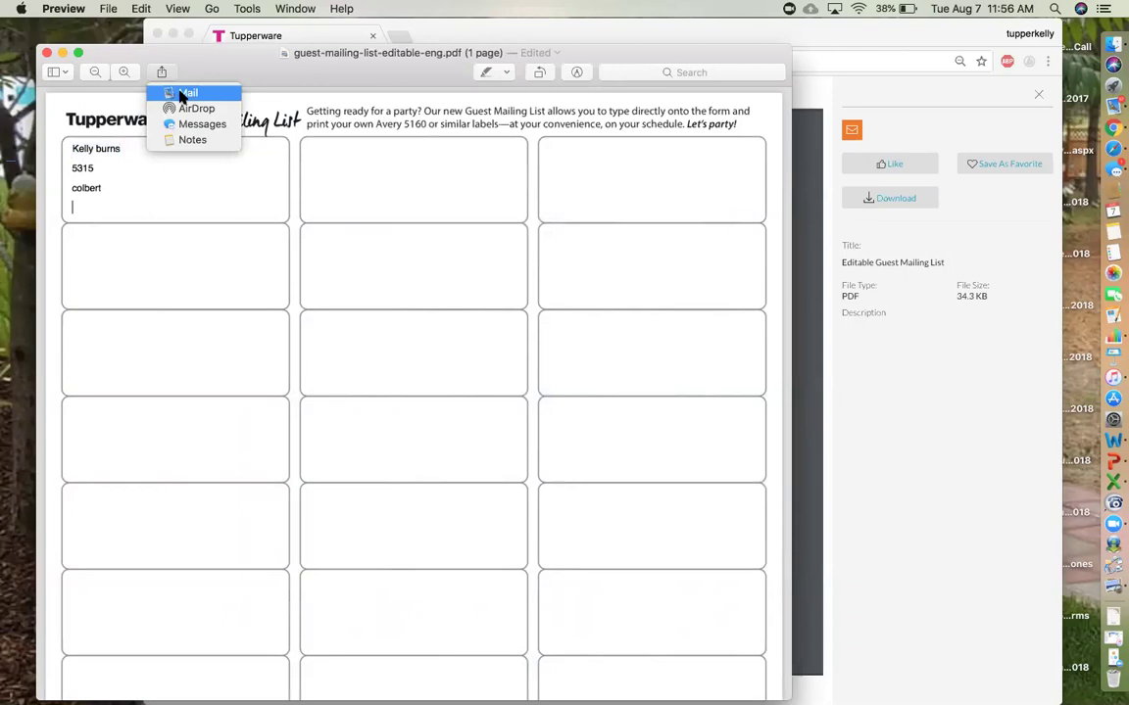
- Send the filled form through Mail to your own suggested address with subject 'Guest list'
left_click(182, 94)
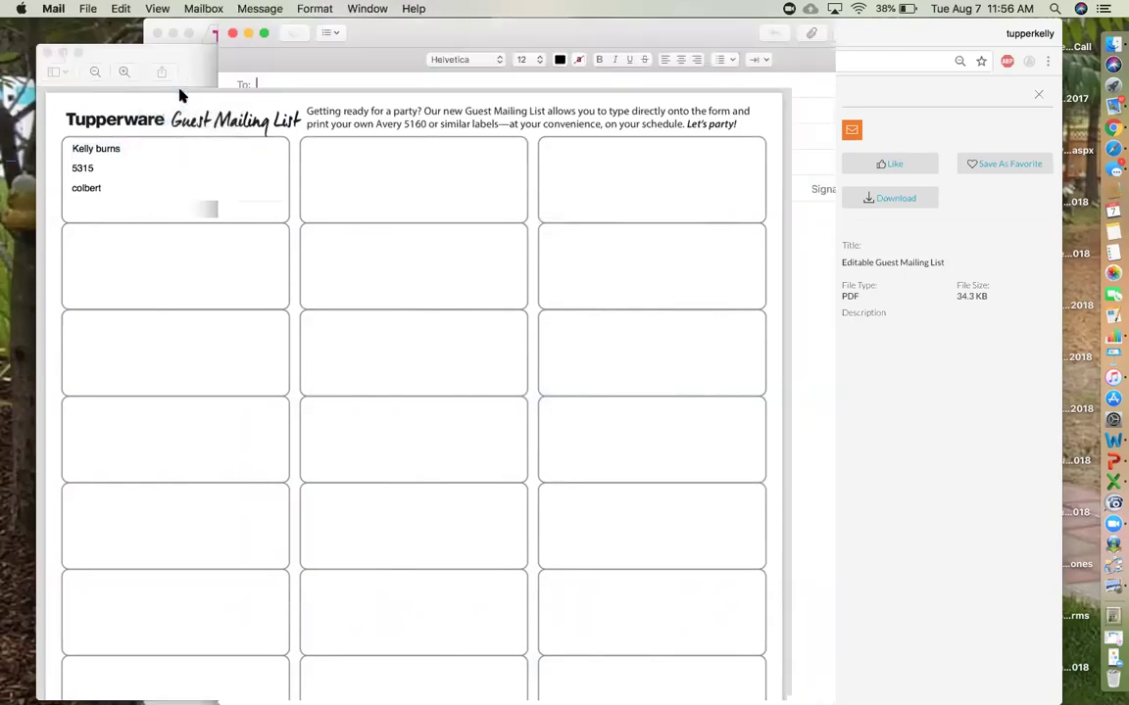
type("Tup")
type("pper")
key("Return")
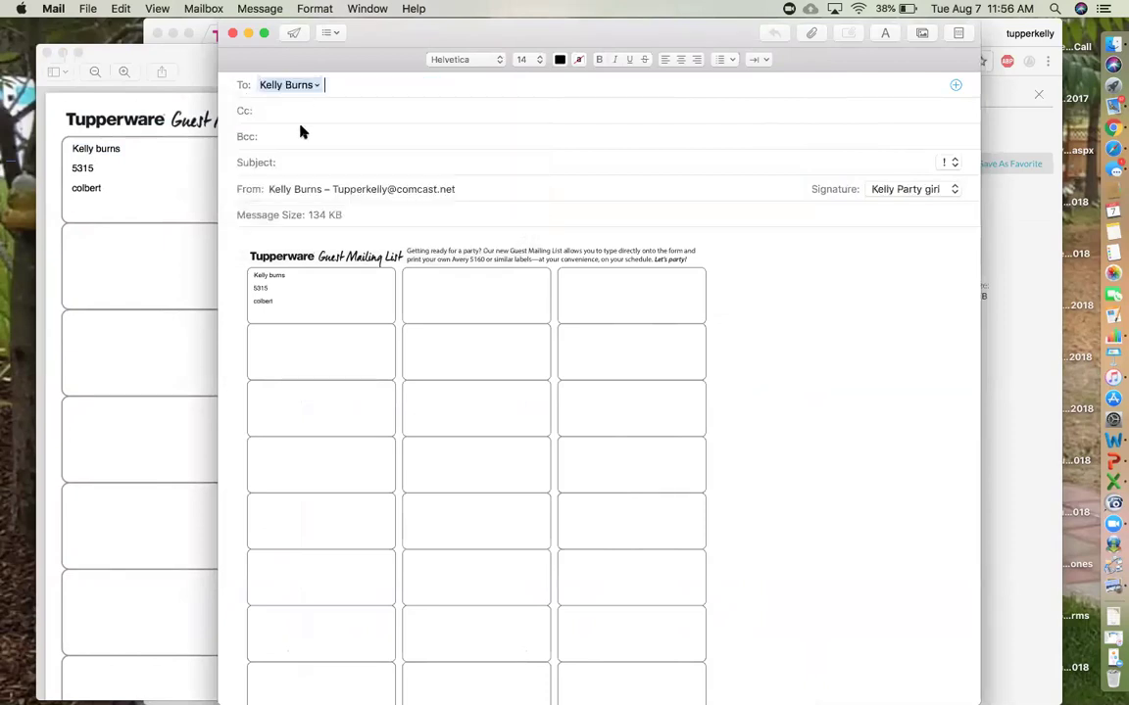
left_click(288, 163)
type("Guest list")
left_click(294, 33)
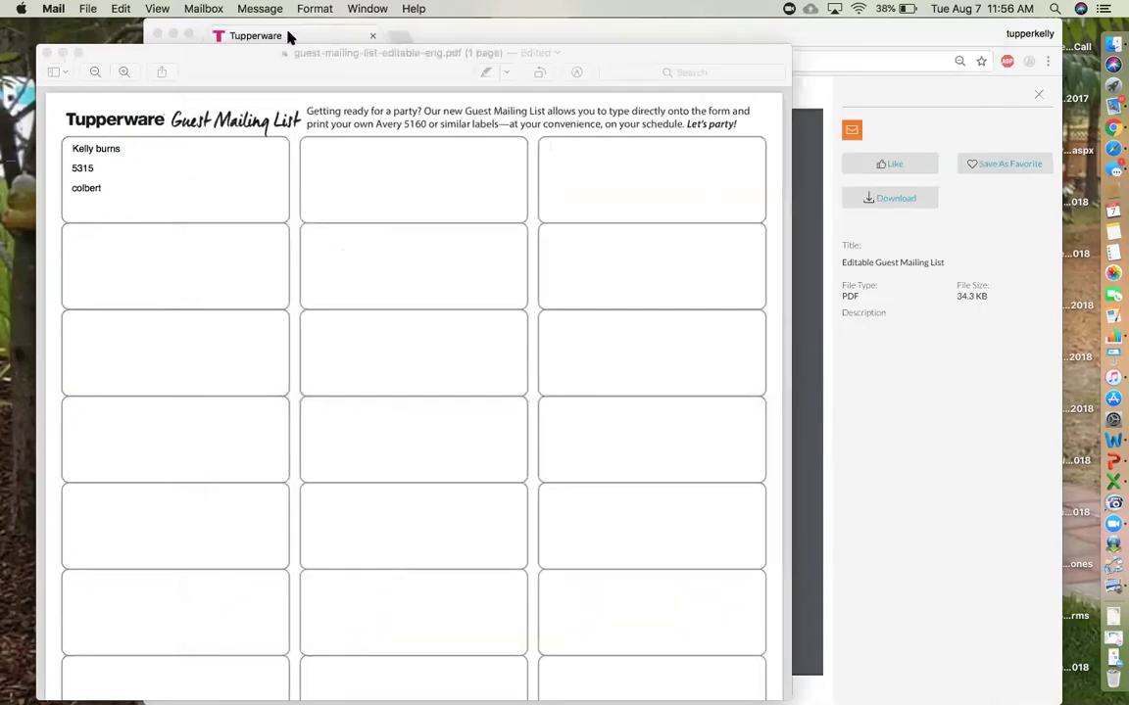
- Open the received 'Guest list' message's PDF attachment in Preview
left_click(1113, 110)
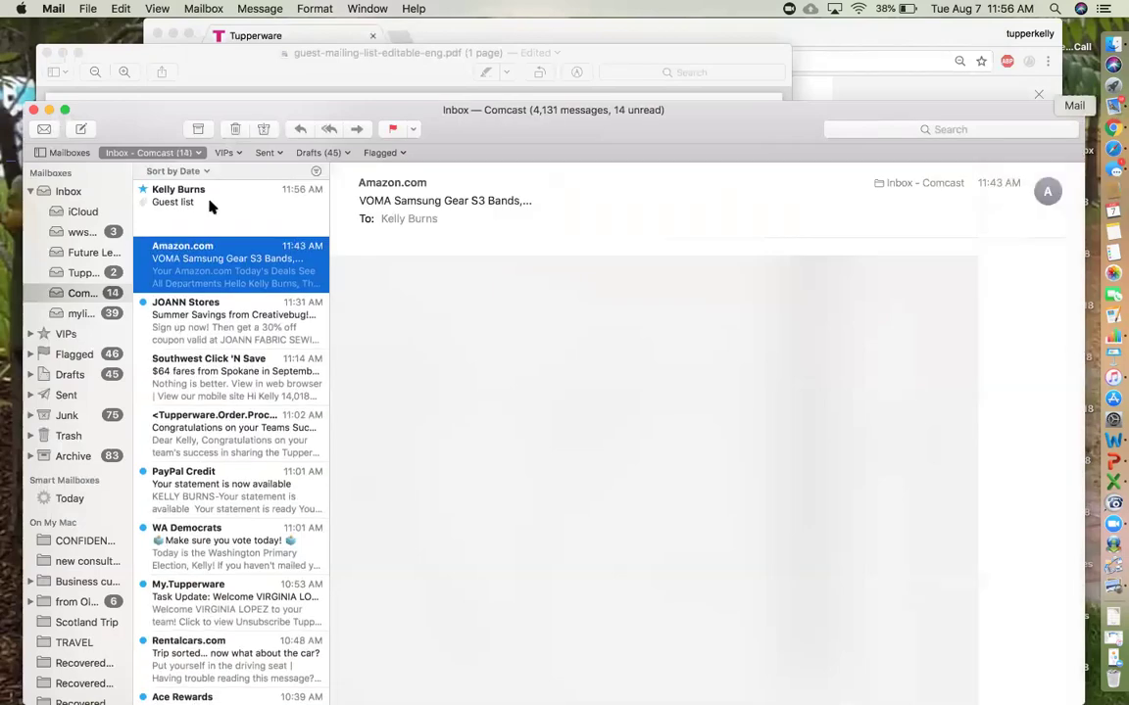
left_click(211, 205)
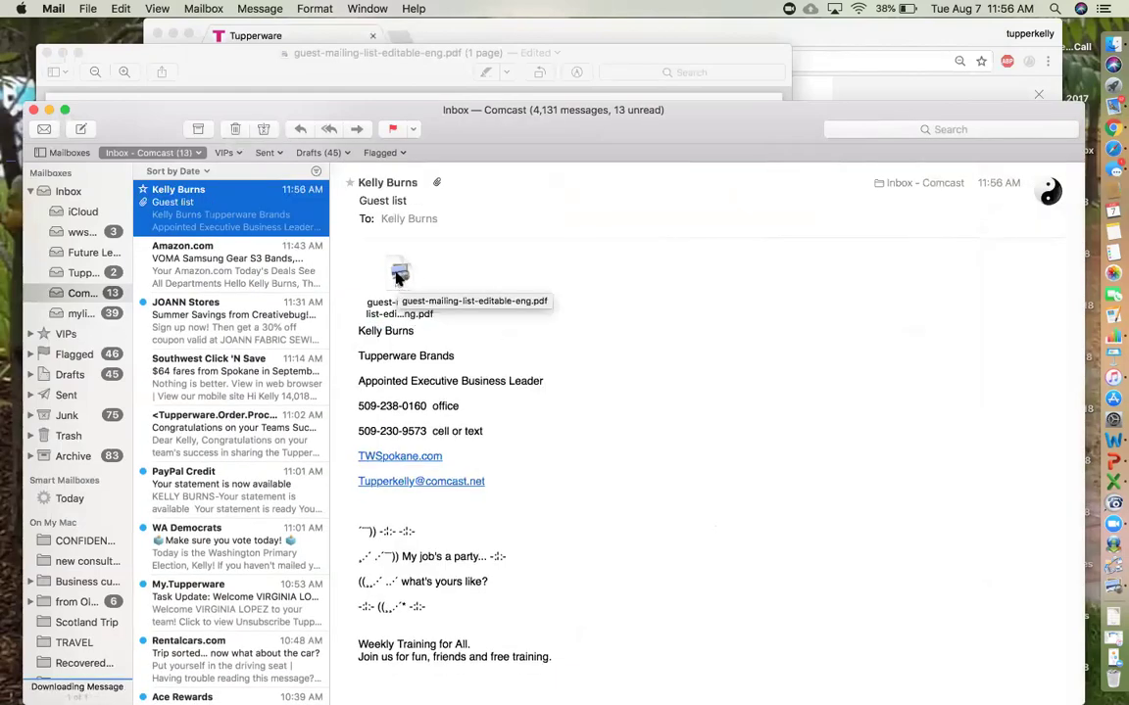
double_click(398, 279)
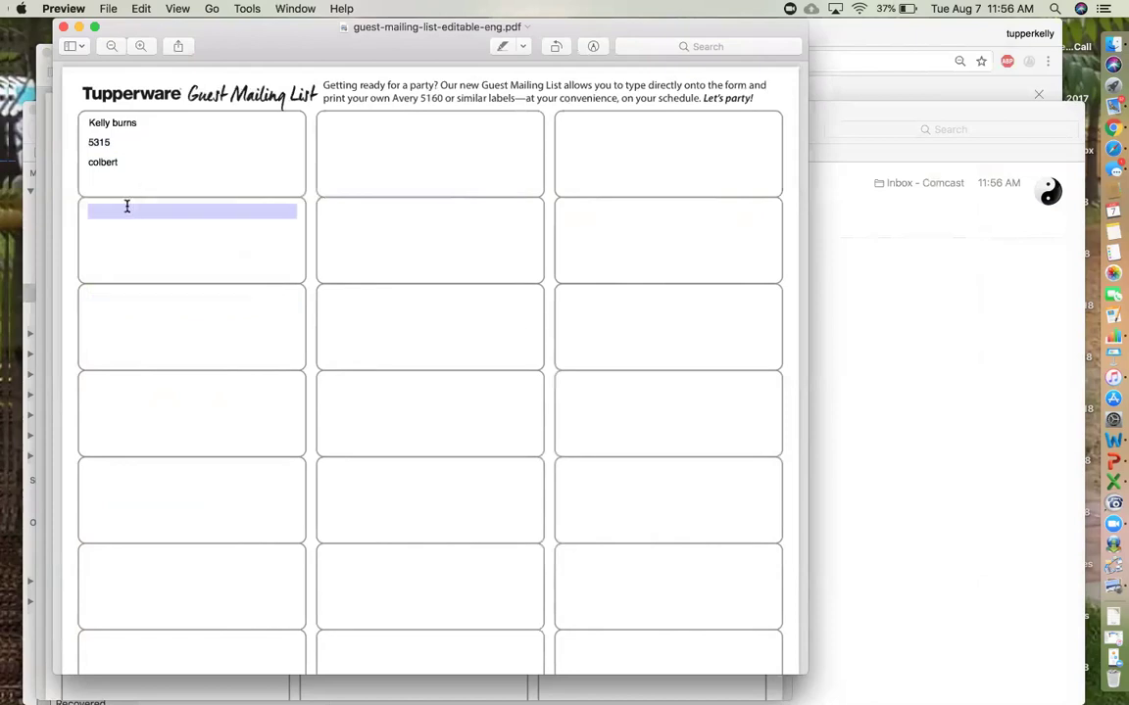
- Fill the top-middle label with the lines 'thidkngo', 'toilkndf' and 'toien'
left_click(346, 124)
type("thidkngo")
key("Tab")
type("toilkndf")
key("Tab")
type("toien")
- Fill the top-right label with 'tondfndl', 'toidfn', 'toidfnd' and 'aton'
key("Tab")
type("tondfndl")
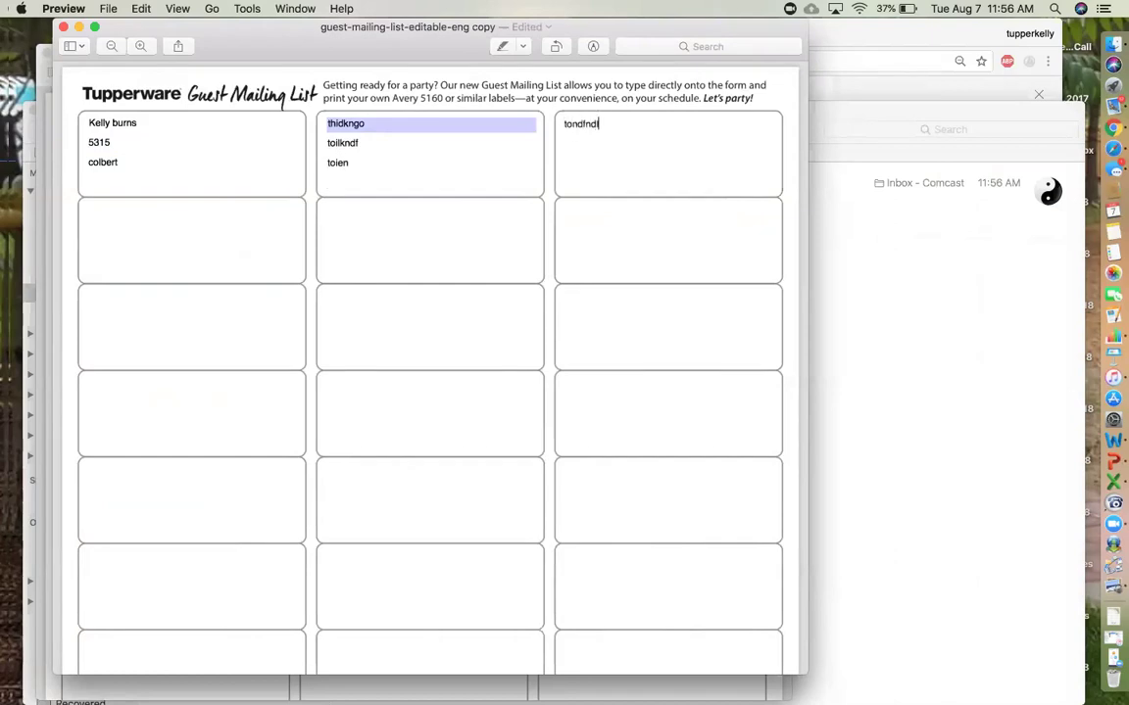
key("Tab")
type("toidfn")
key("Tab")
type("toidfnd")
key("Tab")
type("aton")
key("Tab")
- Add 'stonis' as the label's fourth line and share the form by Mail to your own address
type("stonis")
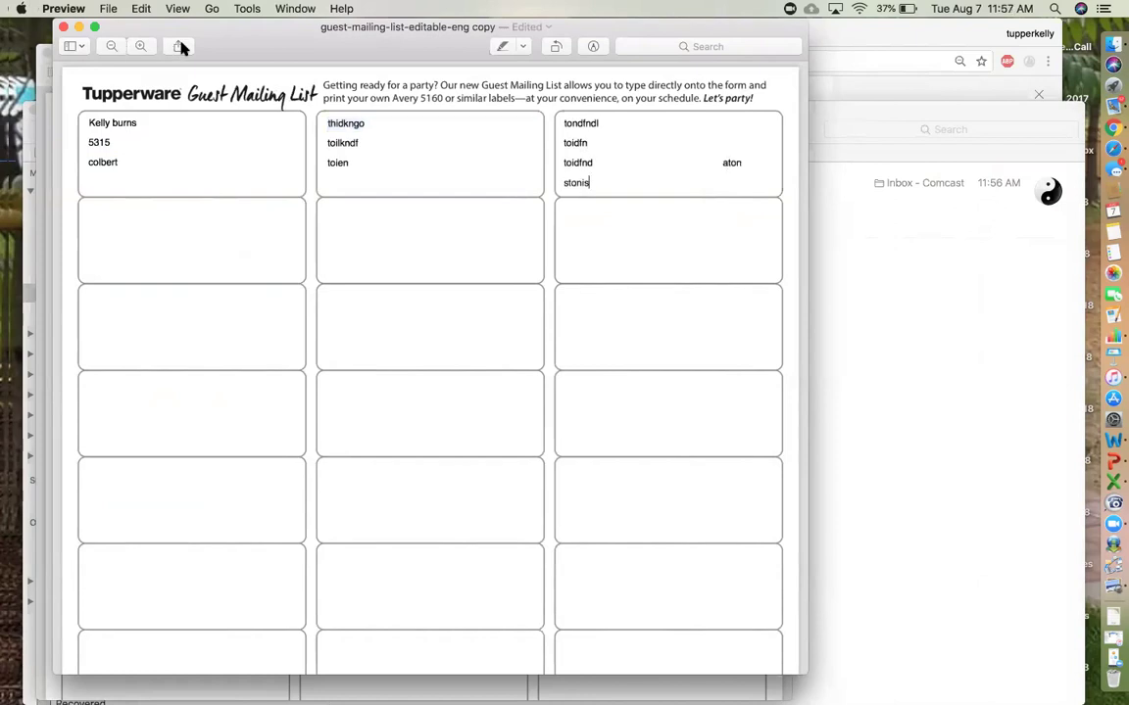
left_click(181, 47)
left_click(202, 67)
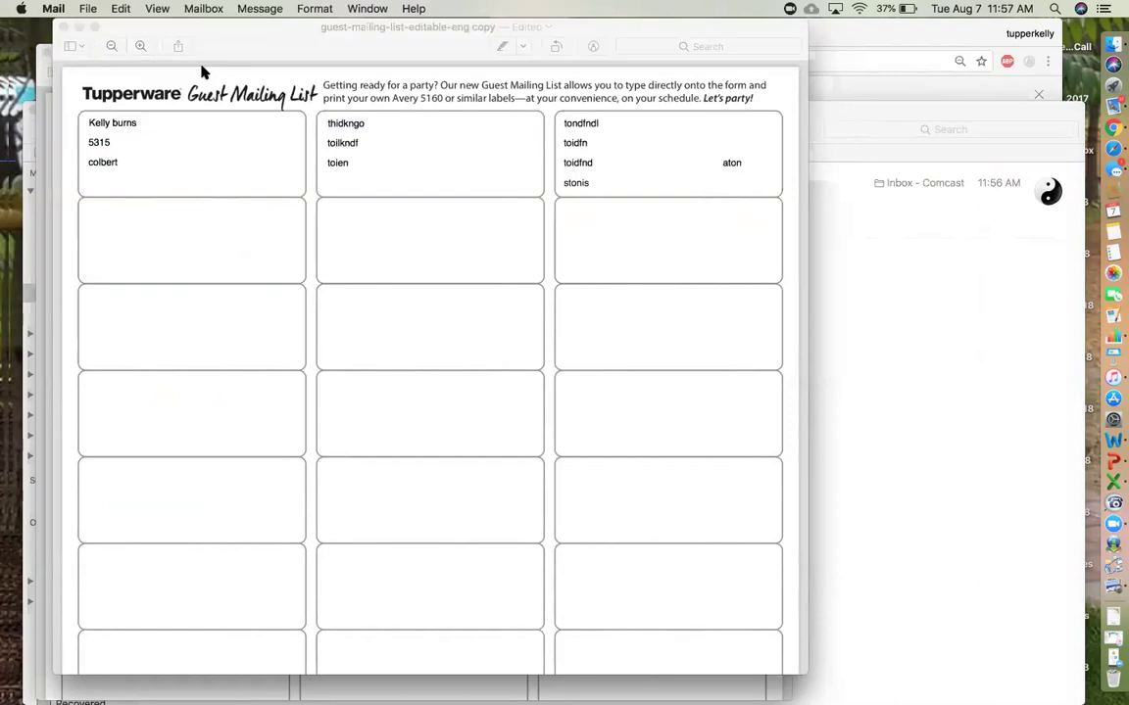
type("Kel")
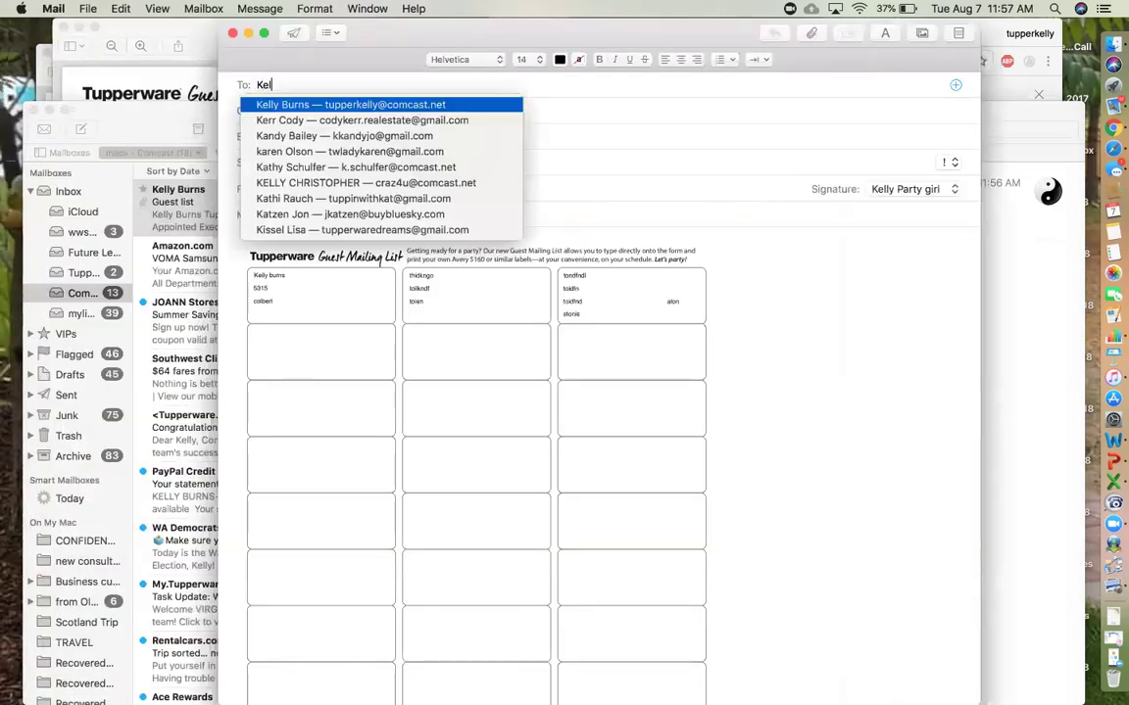
left_click(295, 108)
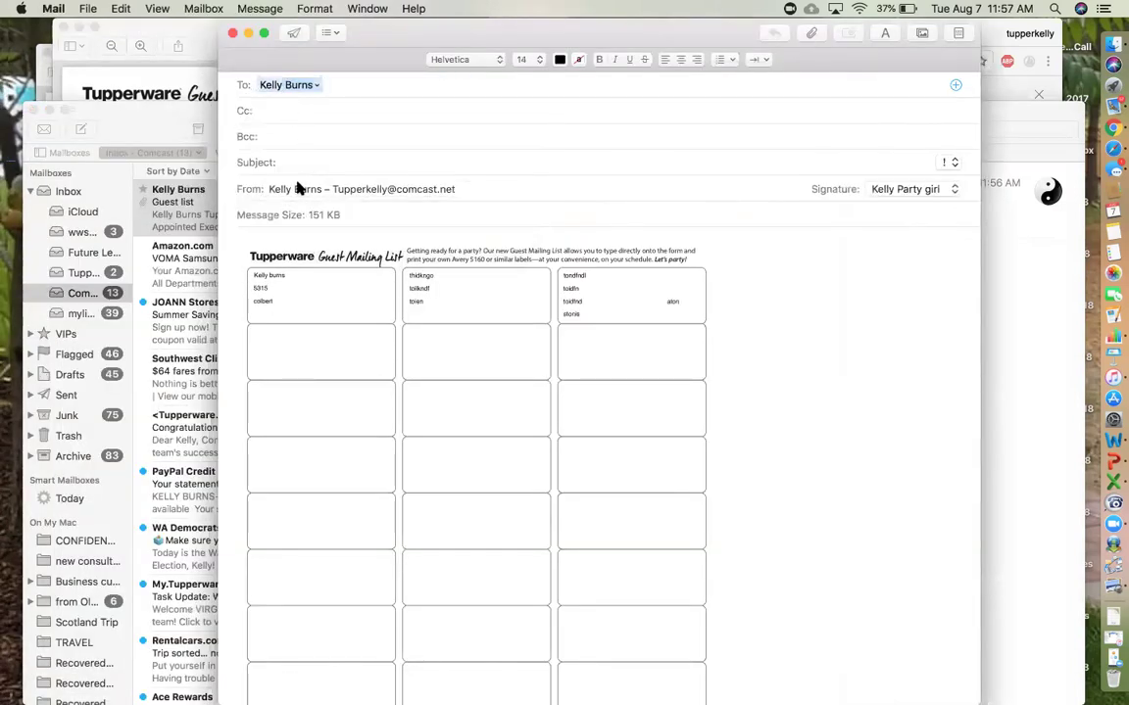
- Set the subject to the host's name plus 'guest list' and send the email
left_click(294, 163)
type("Mary S")
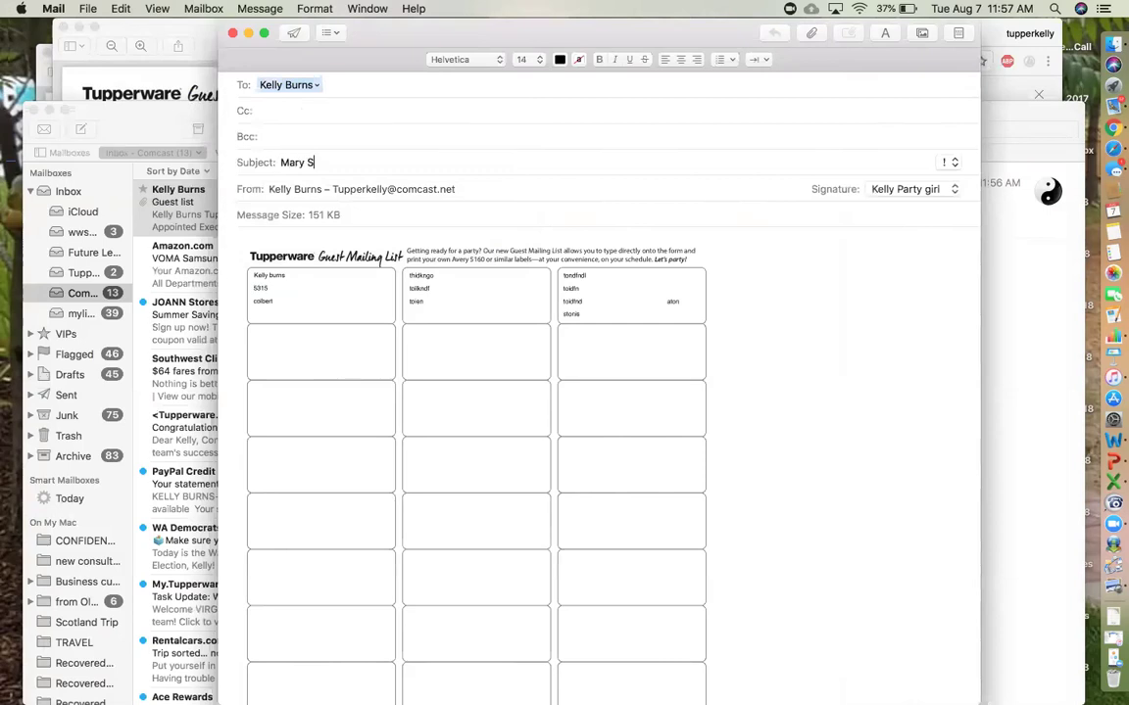
type("miht")
key("BackSpace")
key("BackSpace")
type("th guest list")
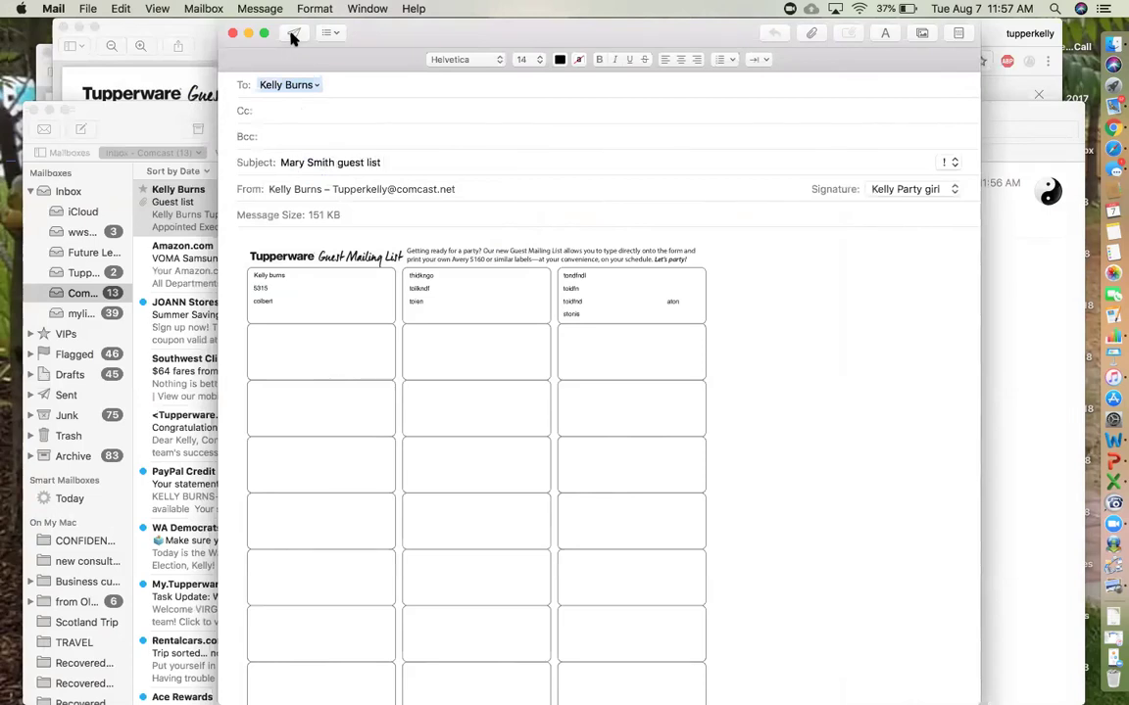
left_click(293, 33)
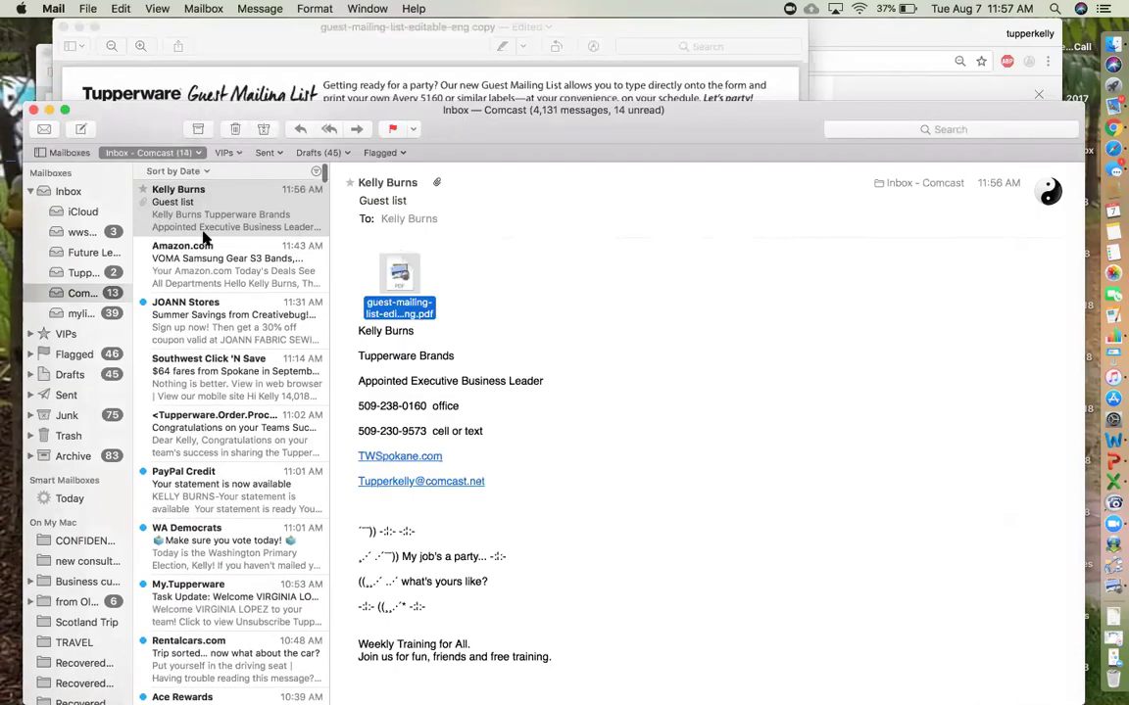
- Open the updated PDF from the new message, then close it and delete the extra copy
left_click(209, 218)
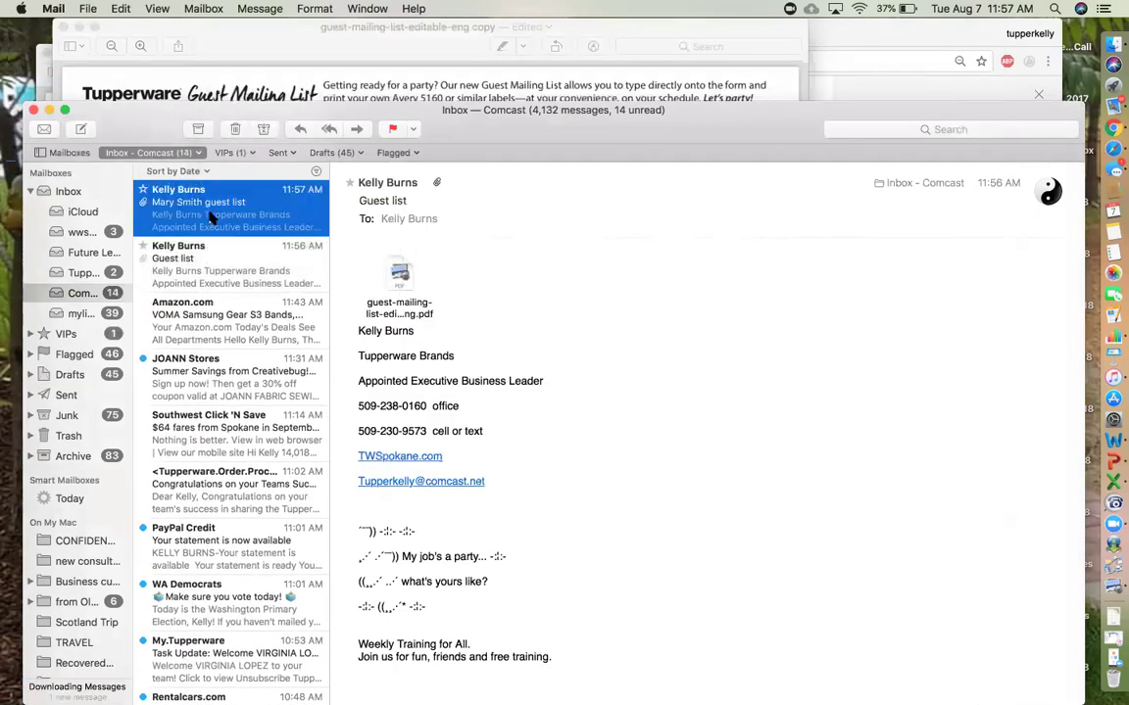
double_click(399, 279)
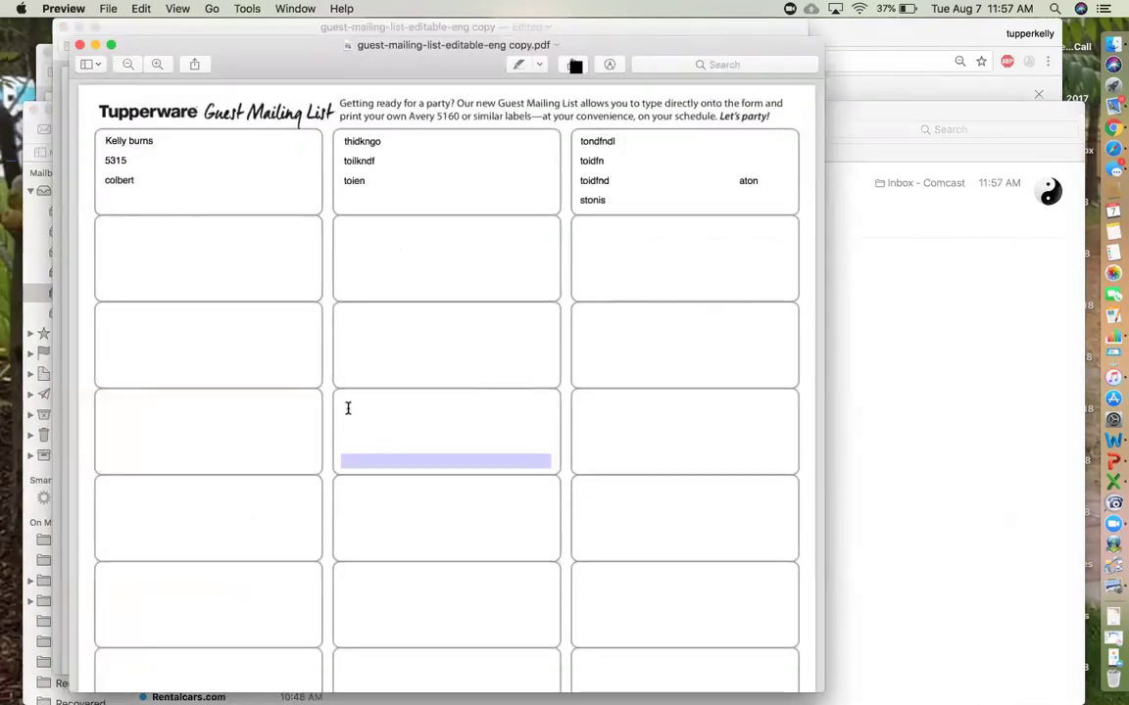
left_click_drag(81, 49, 64, 29)
left_click(63, 29)
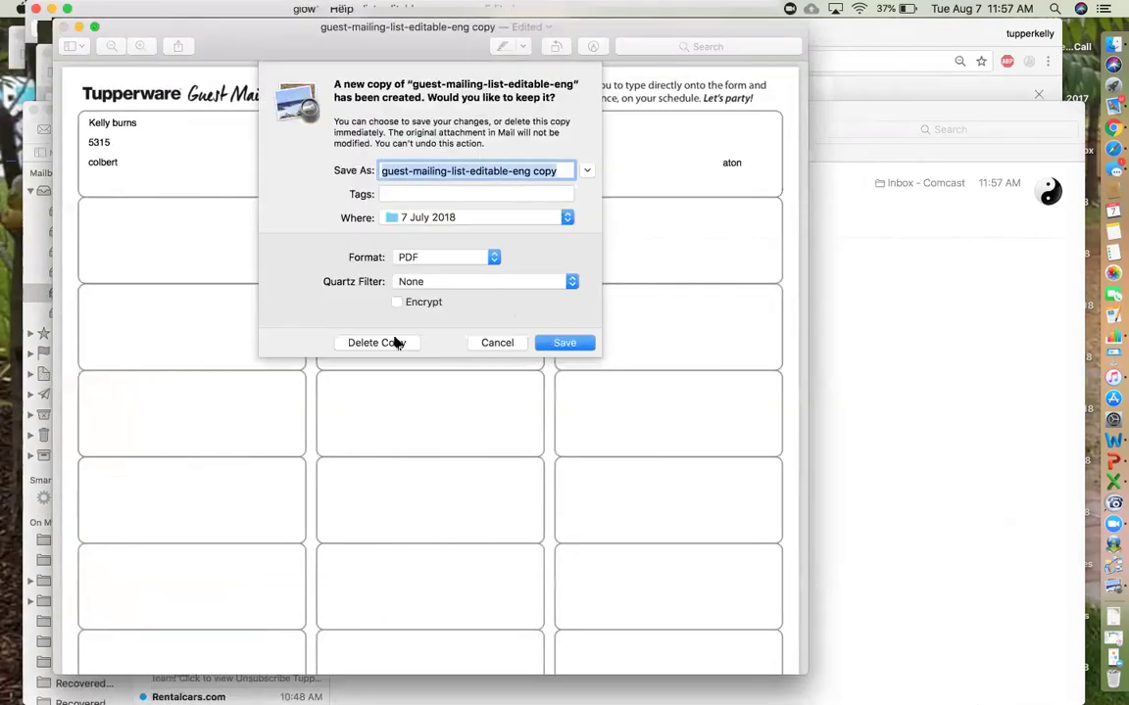
left_click(396, 343)
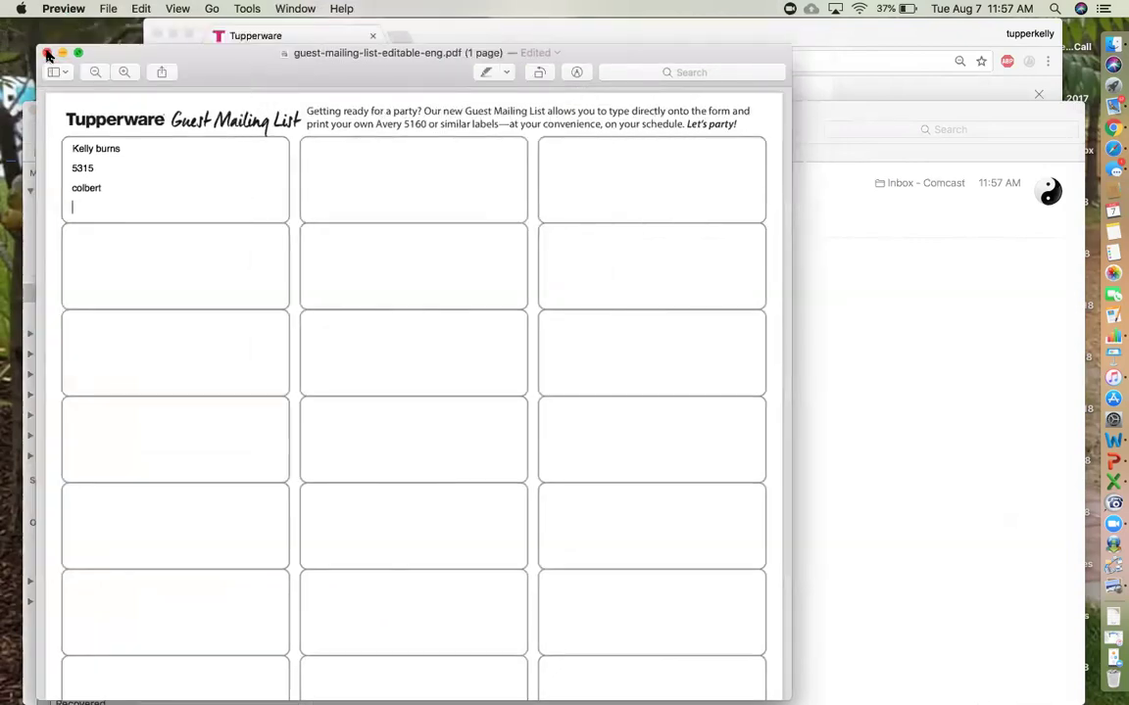
left_click(48, 53)
- Close the browser's PDF preview of the Editable Guest Mailing List
left_click(654, 241)
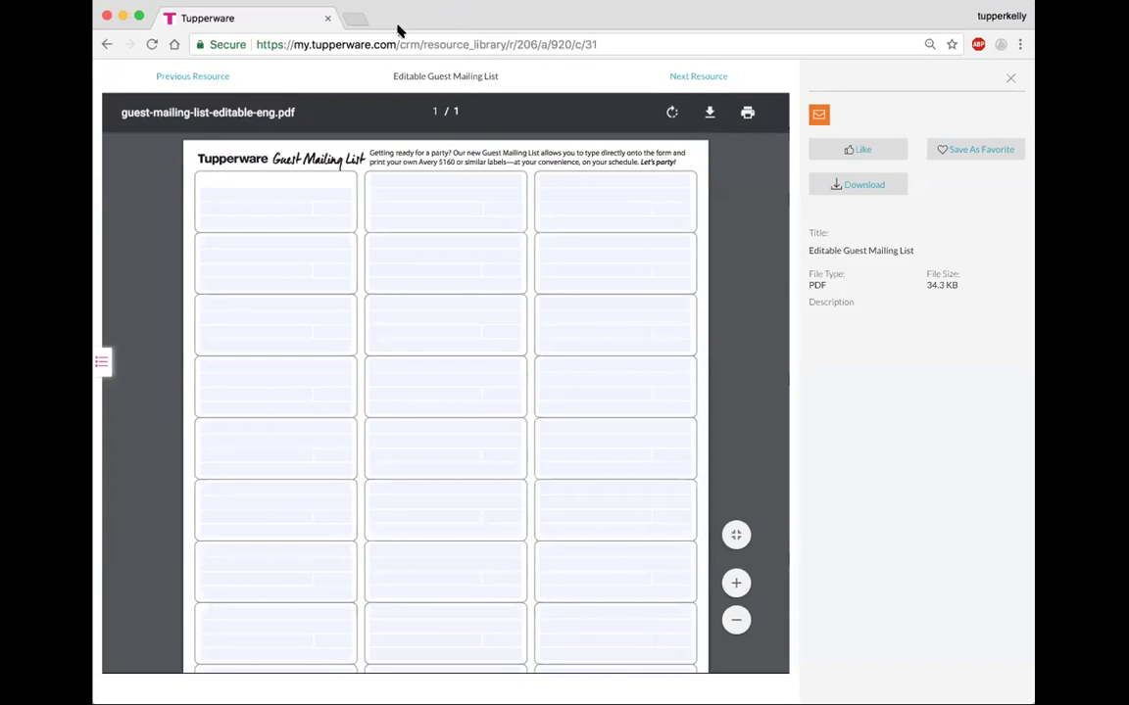
left_click(1010, 77)
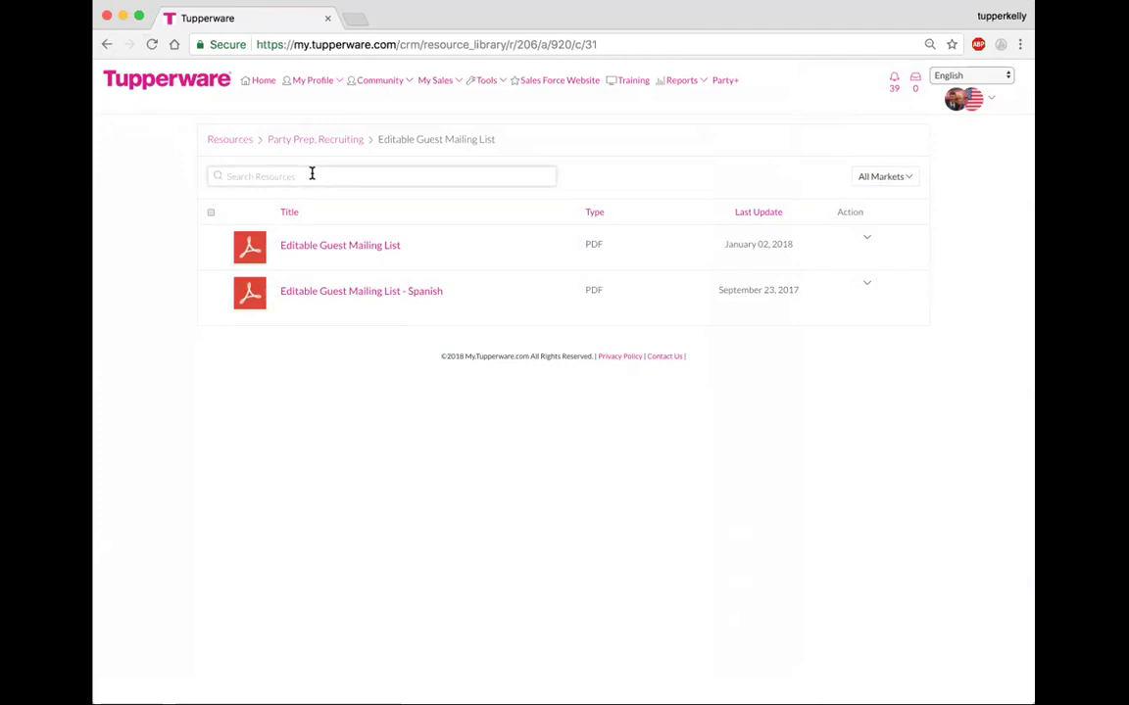
- Search the resources for 'cookware' and open the Chef Series II Cookware Recipes folder
left_click(221, 141)
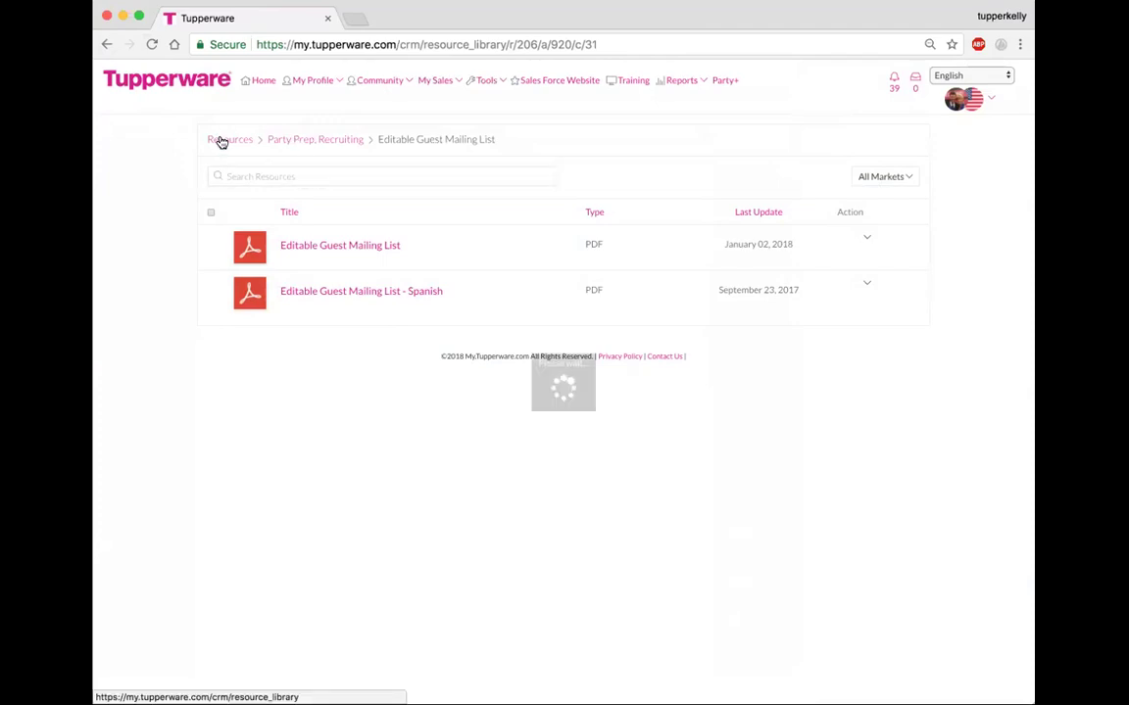
left_click(244, 174)
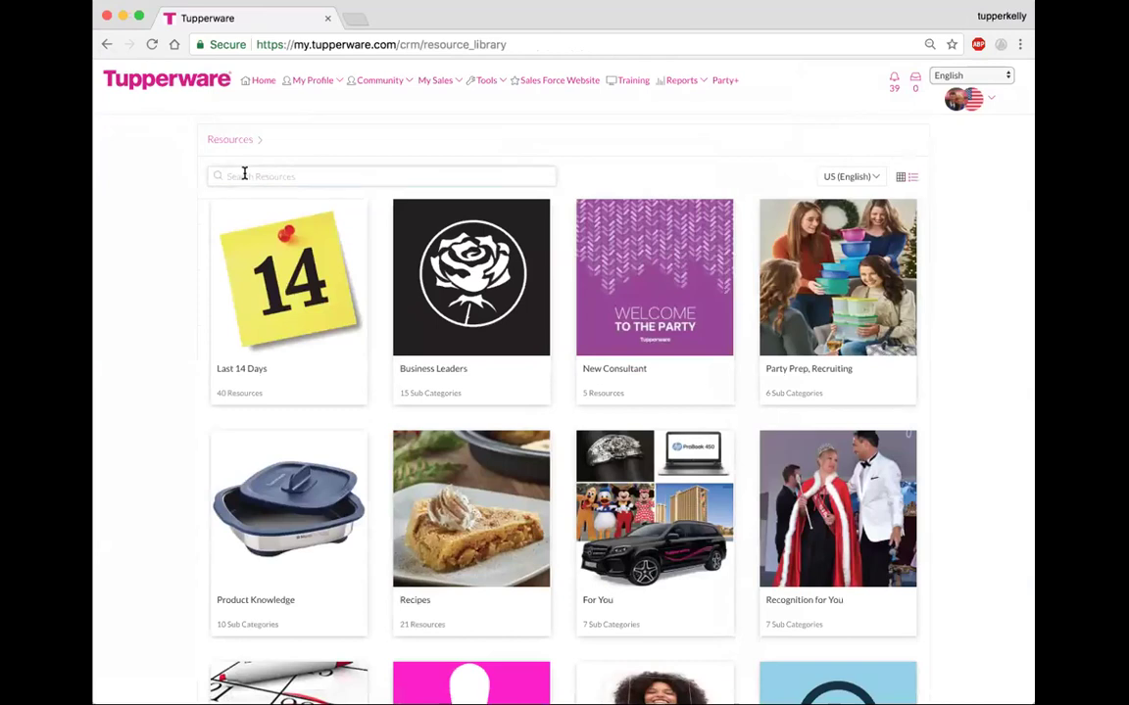
type("cookware")
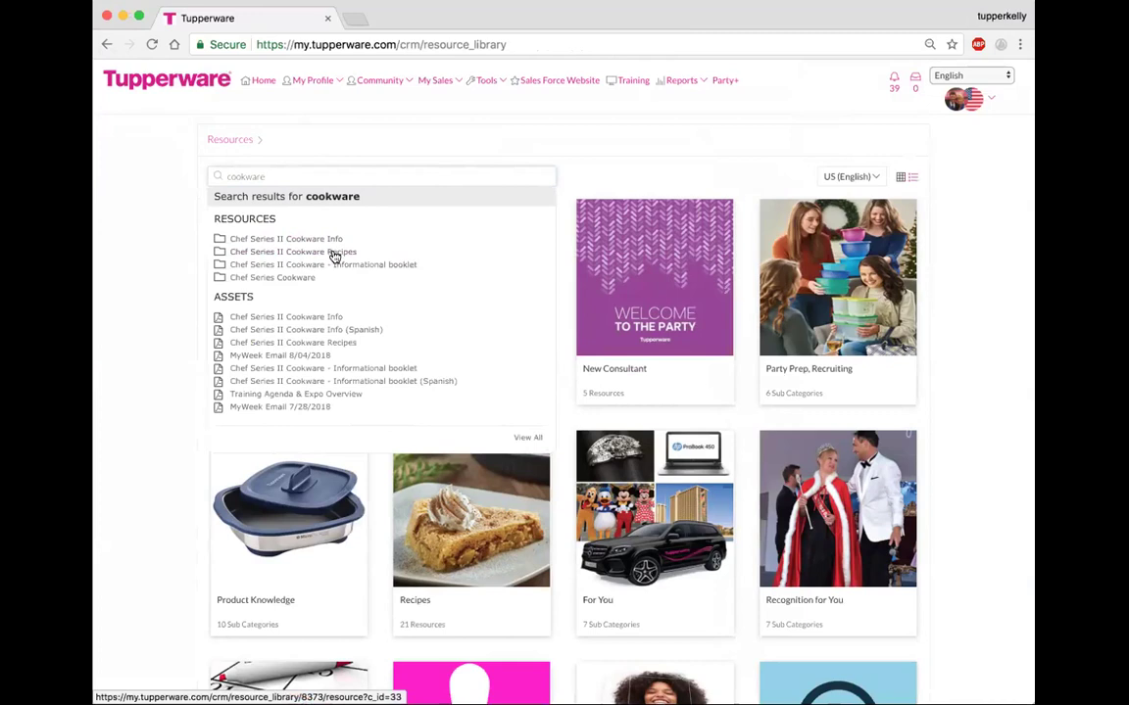
left_click(312, 252)
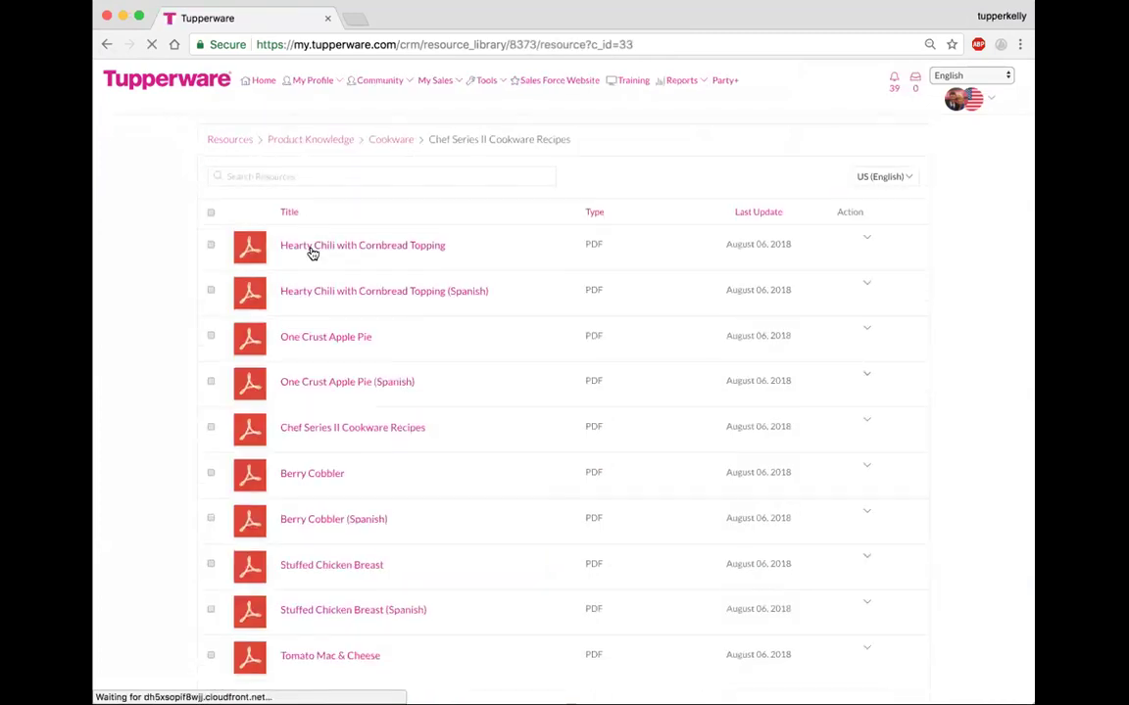
scroll(357, 446, "down", 1)
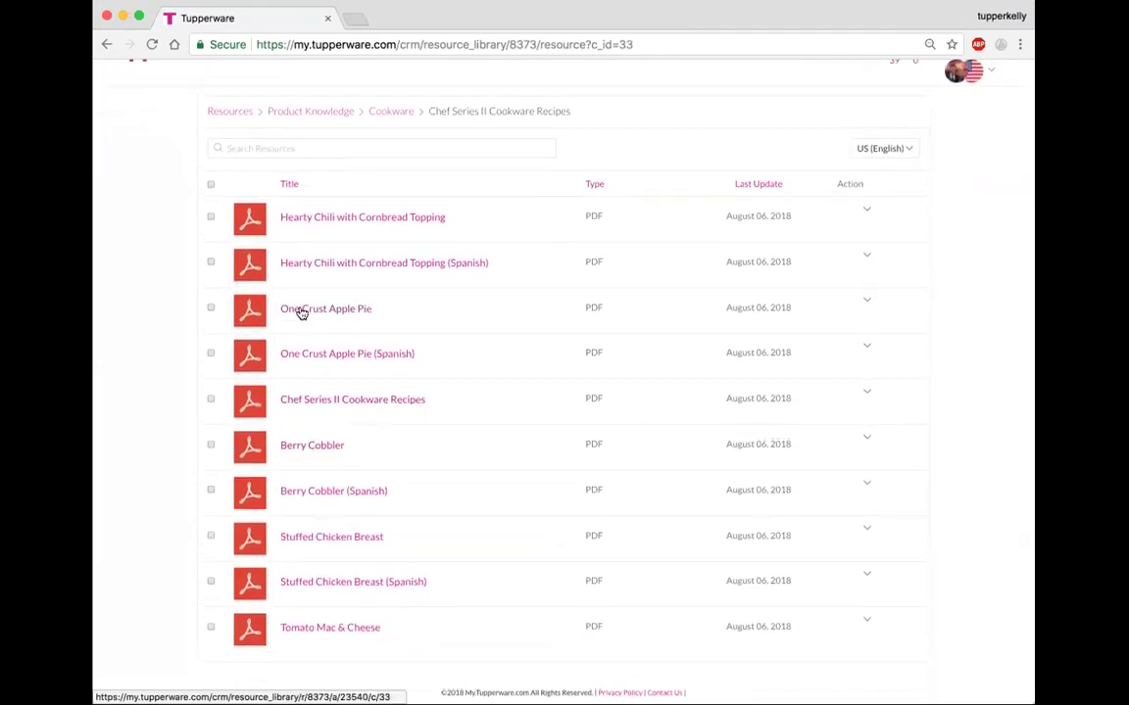
scroll(353, 357, "up", 1)
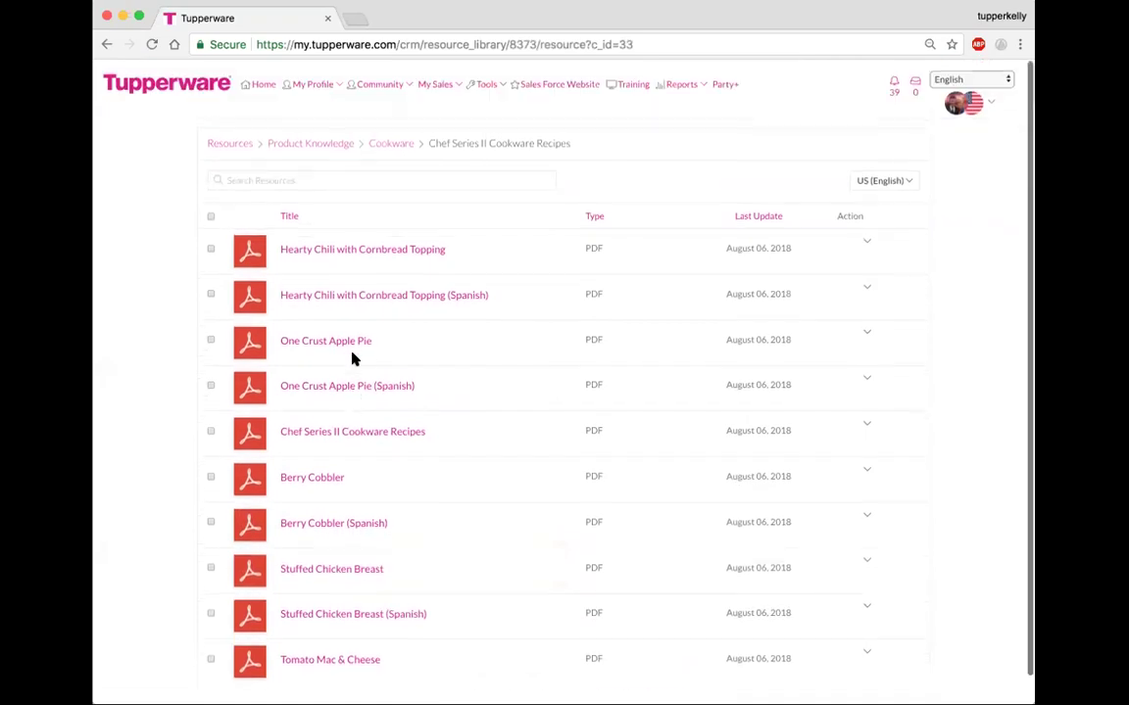